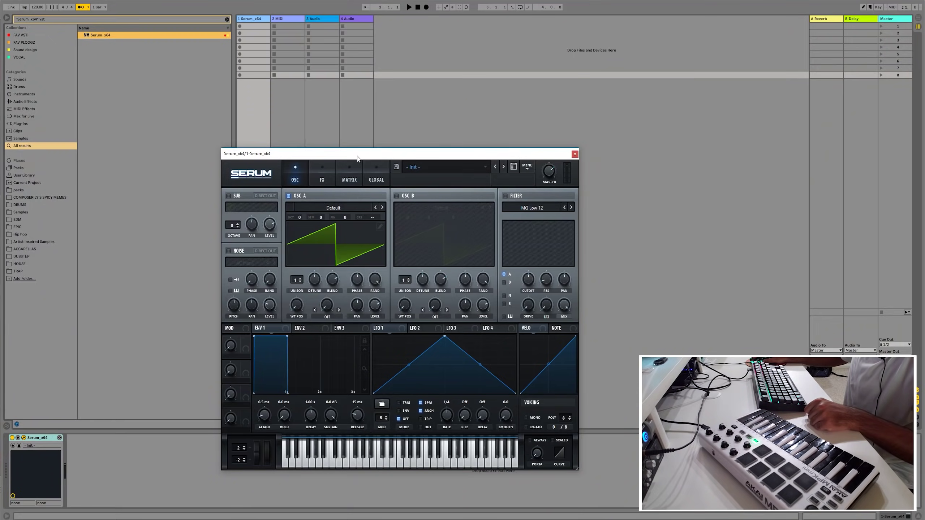
- Move the Serum window so that it no longer covers the first track's mixer controls
left_click_drag(357, 158, 447, 144)
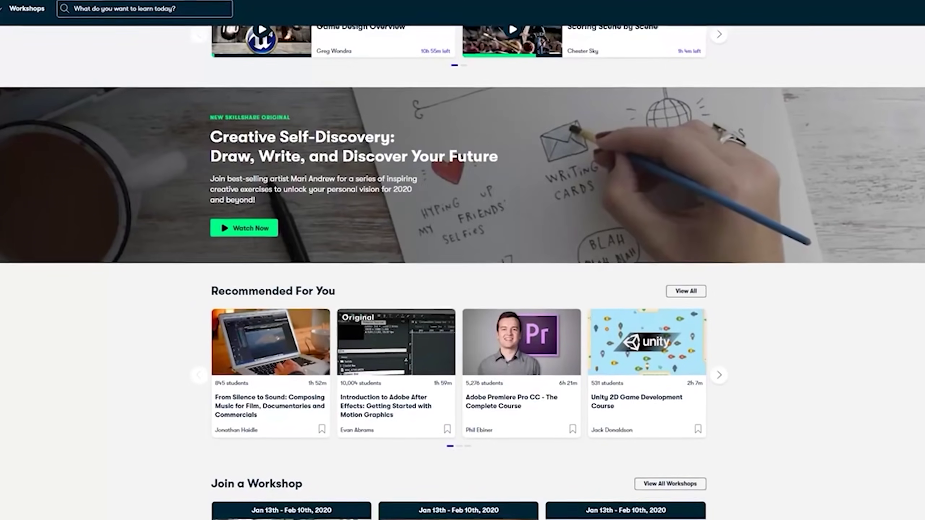
- Switch to Skillshare, browse the recommended, workshop and music classes, and examine the Unreal Engine 4: Intro to Game Design class page
scroll(463, 273, "down", 6)
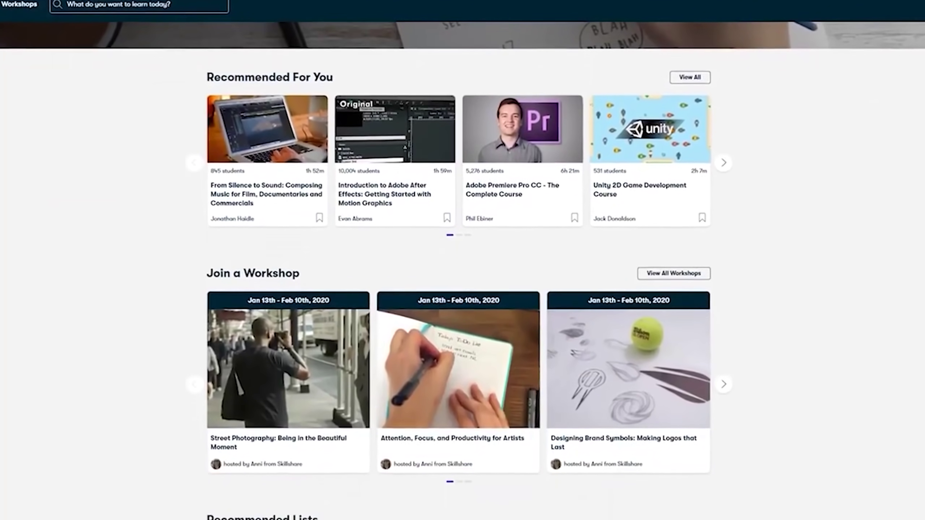
scroll(463, 273, "down", 6)
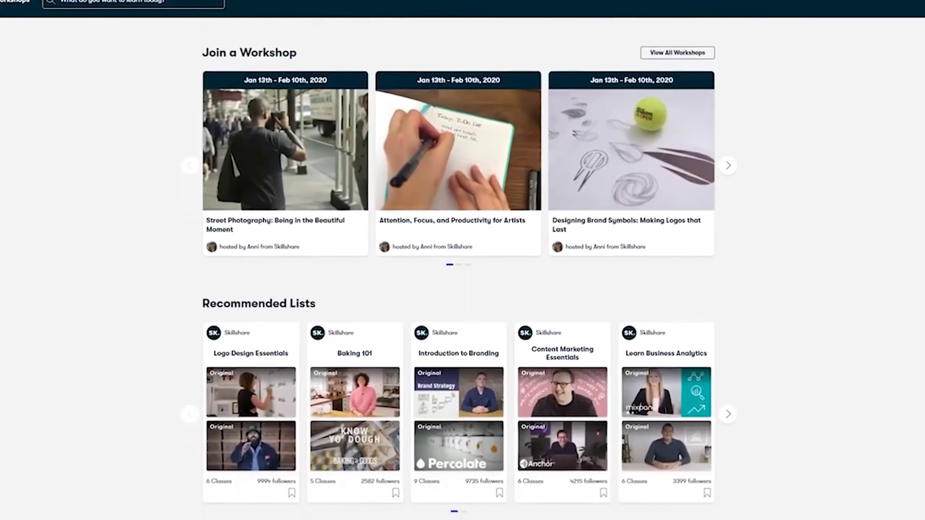
scroll(463, 274, "down", 7)
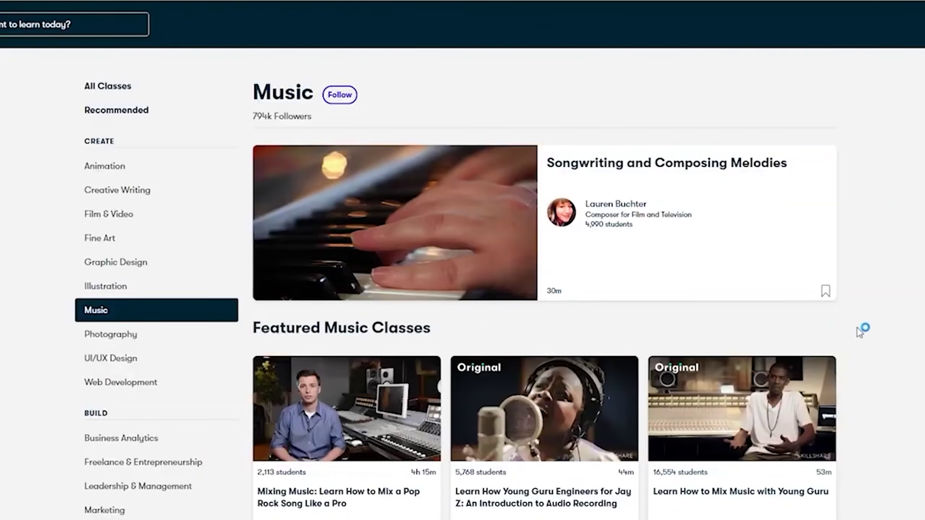
scroll(915, 345, "down", 5)
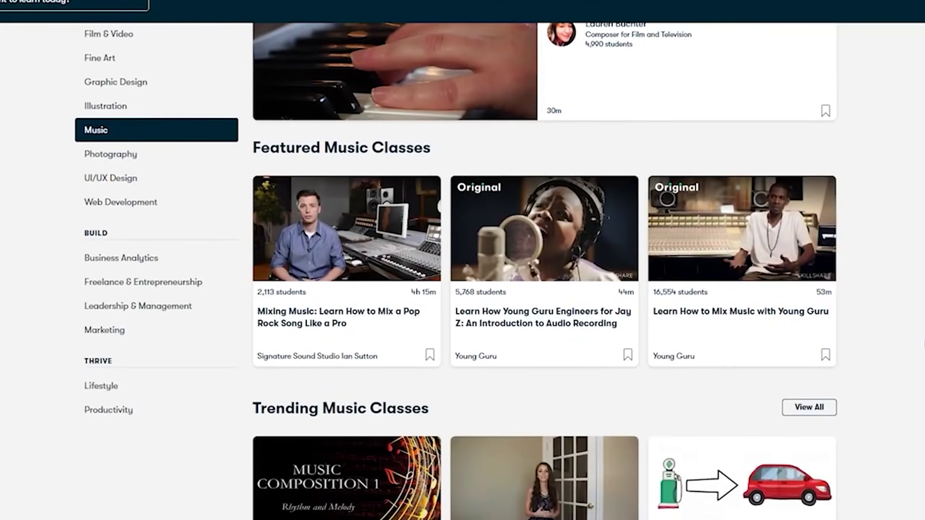
scroll(924, 345, "down", 5)
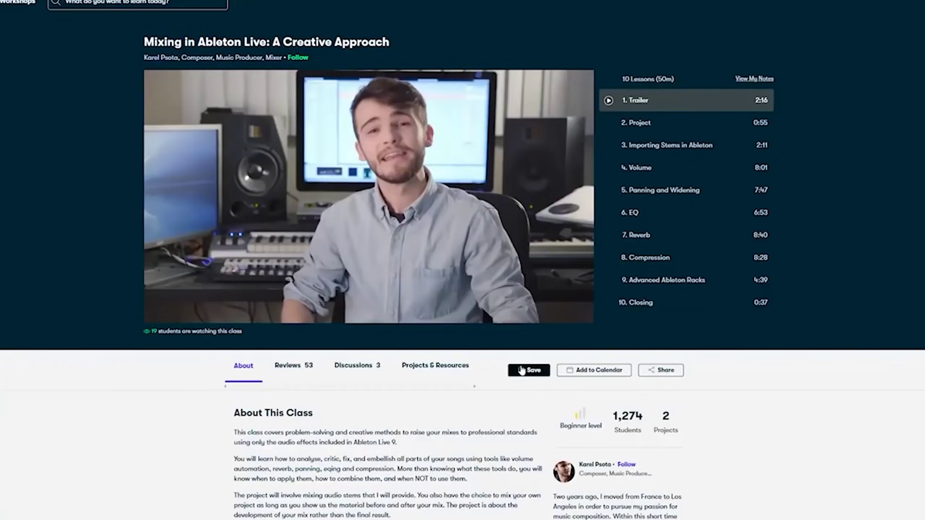
left_click(521, 371)
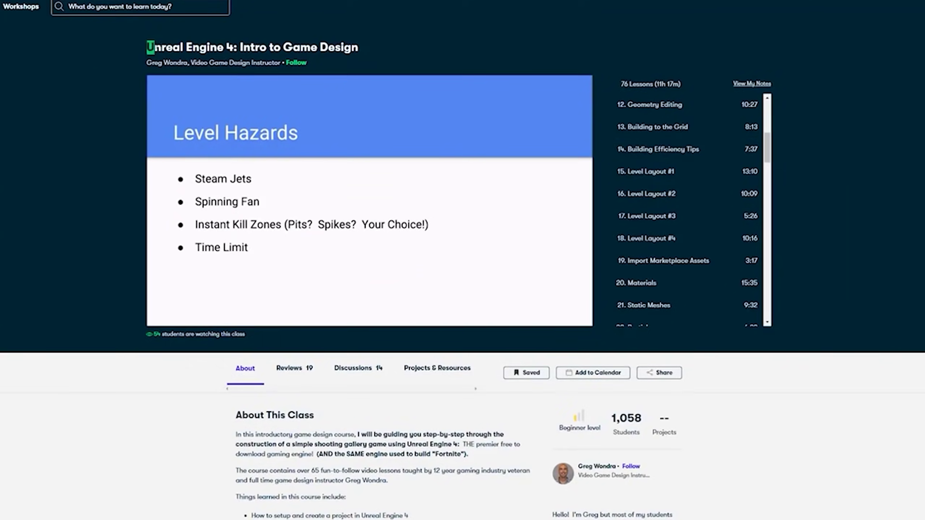
left_click_drag(153, 47, 374, 48)
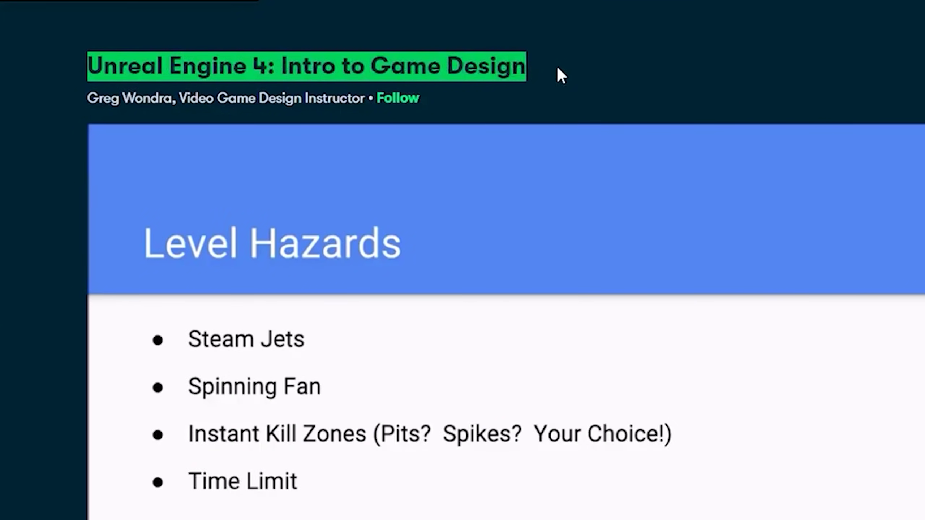
left_click(854, 77)
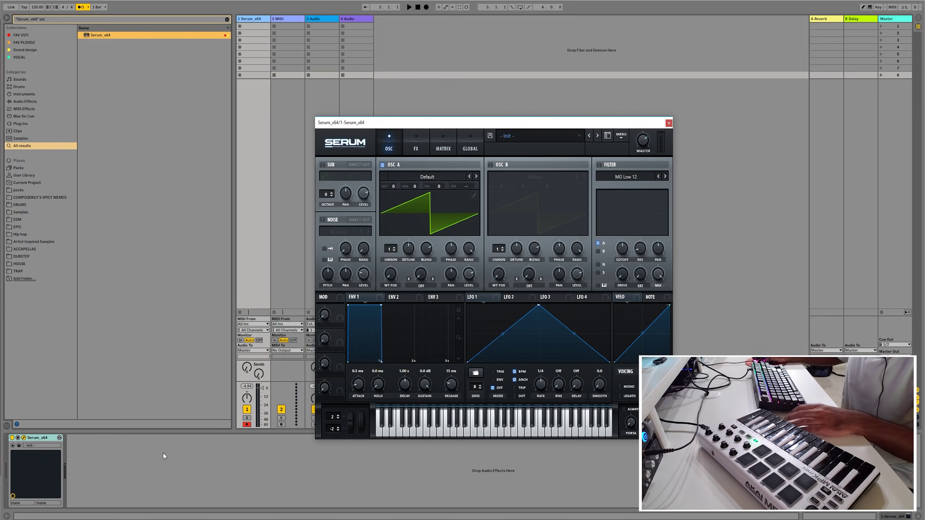
- Set oscillator A's unison to 8 voices and enable Mono and Legato voicing in Serum
left_click_drag(390, 249, 411, 271)
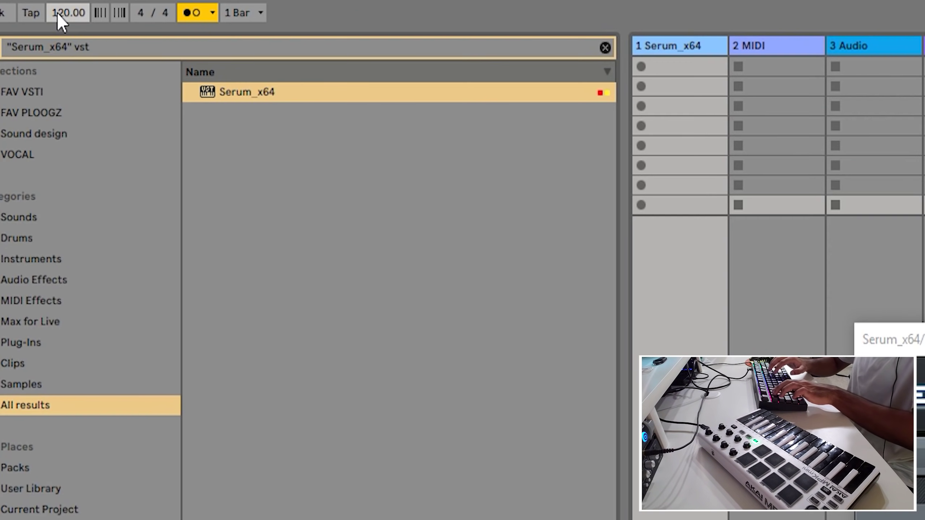
- Set the project tempo to 128 BPM
left_click(36, 7)
type("128")
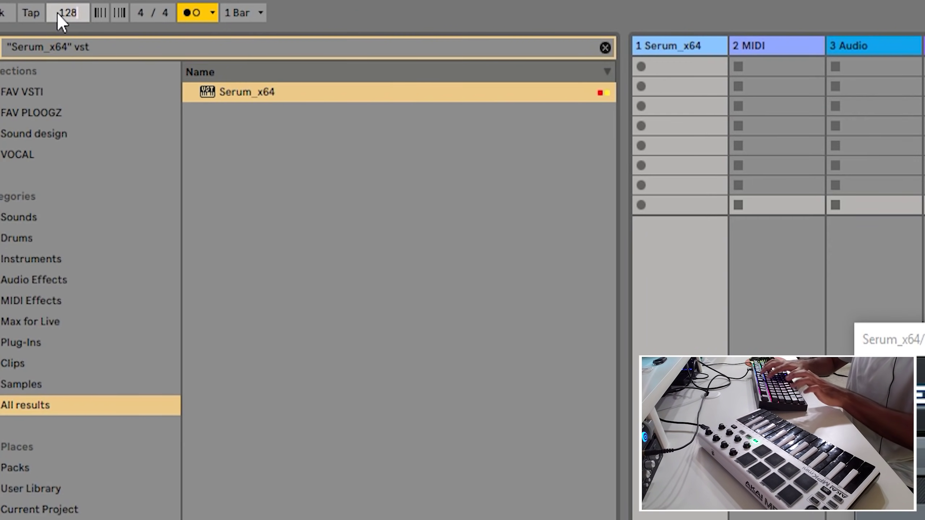
key("Return")
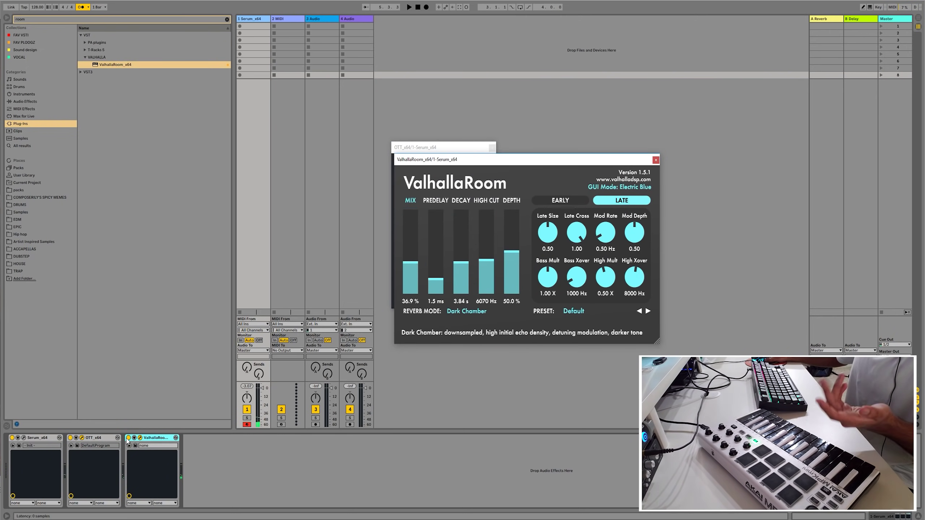
- Group ValhallaRoom into an Audio Effect Rack and shape the reverb with FabFilter Pro-Q 3, reducing the lows and highs
left_click(160, 440)
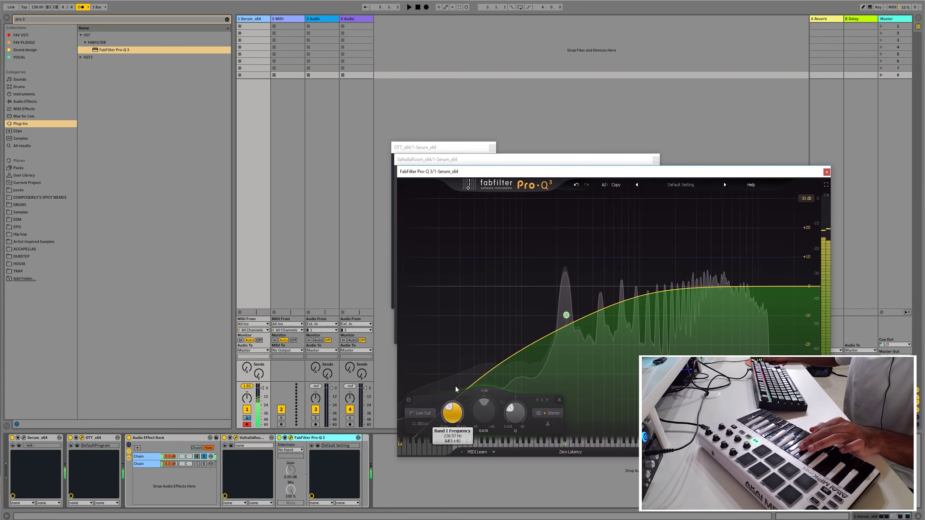
left_click_drag(457, 389, 455, 409)
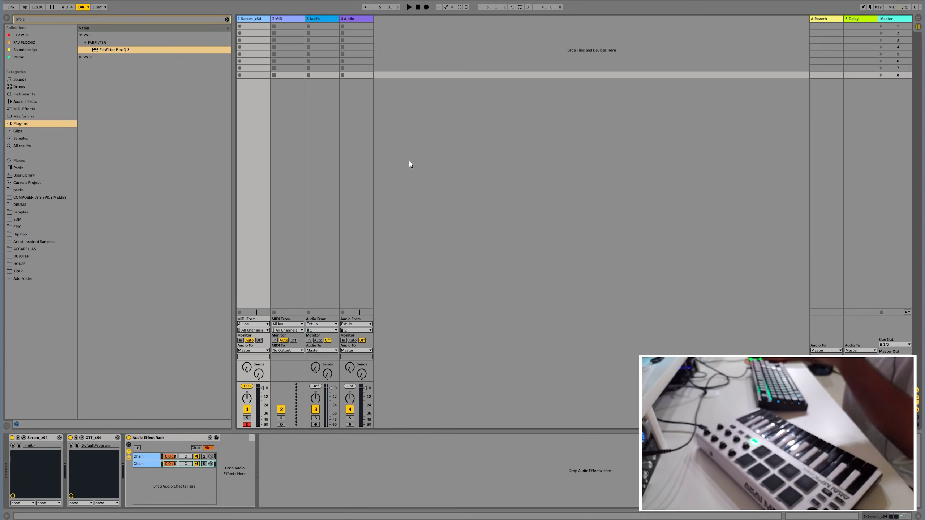
- Select the second MIDI track, load Serum onto it and turn on oscillator B
left_click(293, 19)
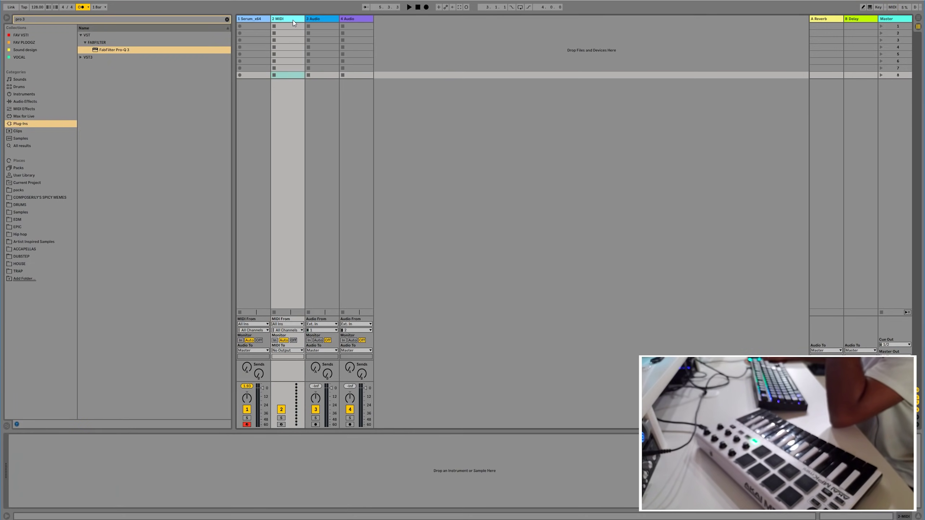
right_click(298, 187)
left_click(443, 203)
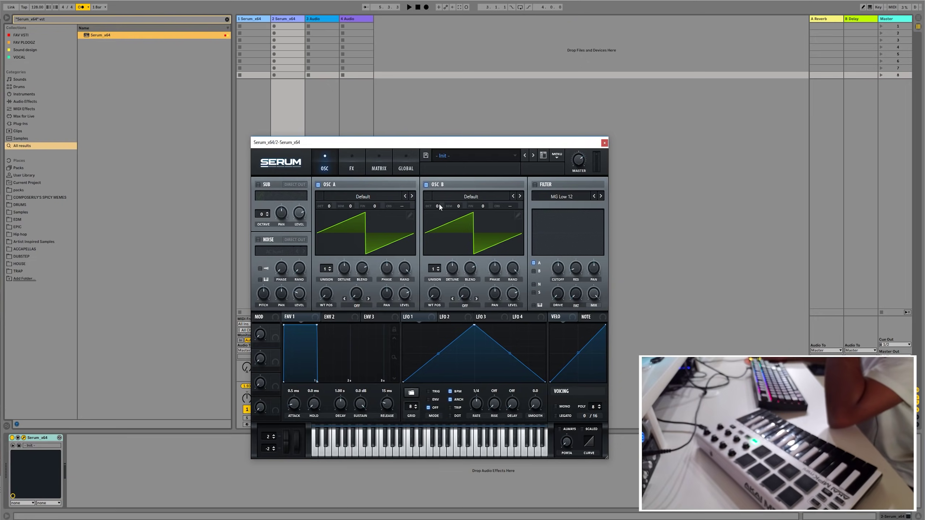
- Set oscillator B's octave to +1, give both oscillators 7 unison voices and adjust their detune
left_click_drag(439, 204, 439, 190)
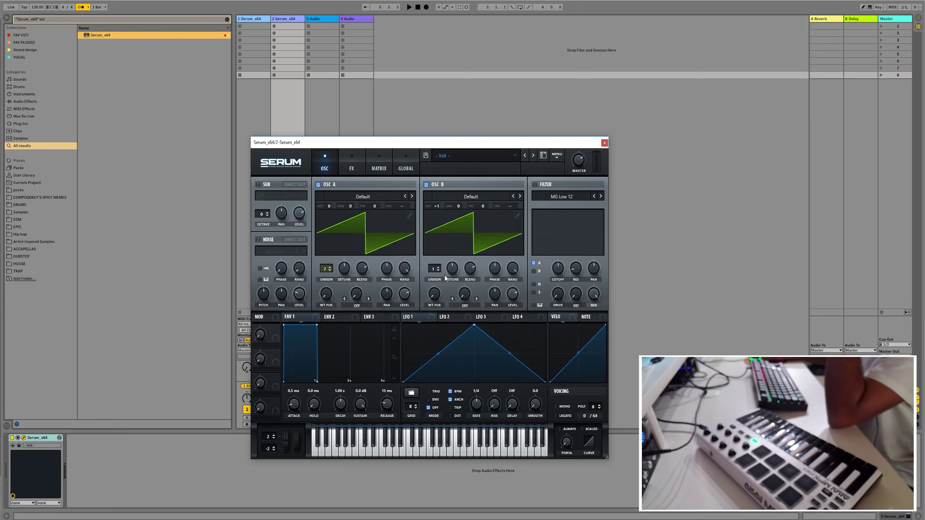
left_click_drag(437, 271, 445, 240)
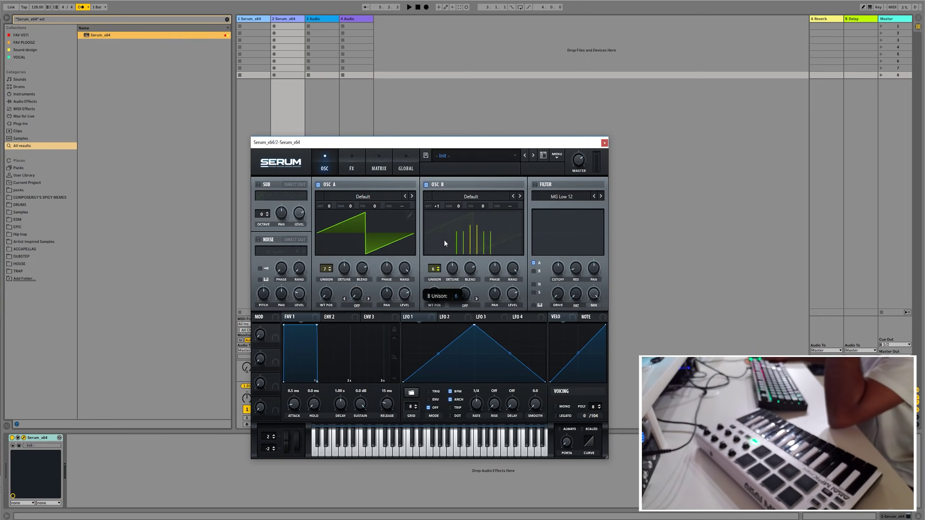
left_click_drag(344, 268, 344, 278)
left_click_drag(452, 269, 454, 255)
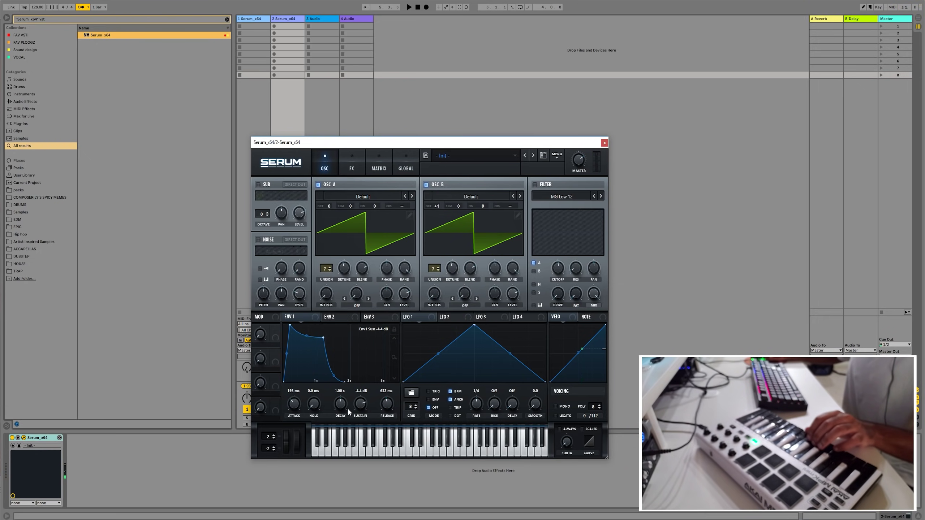
- Give envelope 1 a 161 ms attack and 632 ms release, and filter both oscillators with envelope 1 modulating the lowered cutoff
left_click_drag(349, 411, 317, 370)
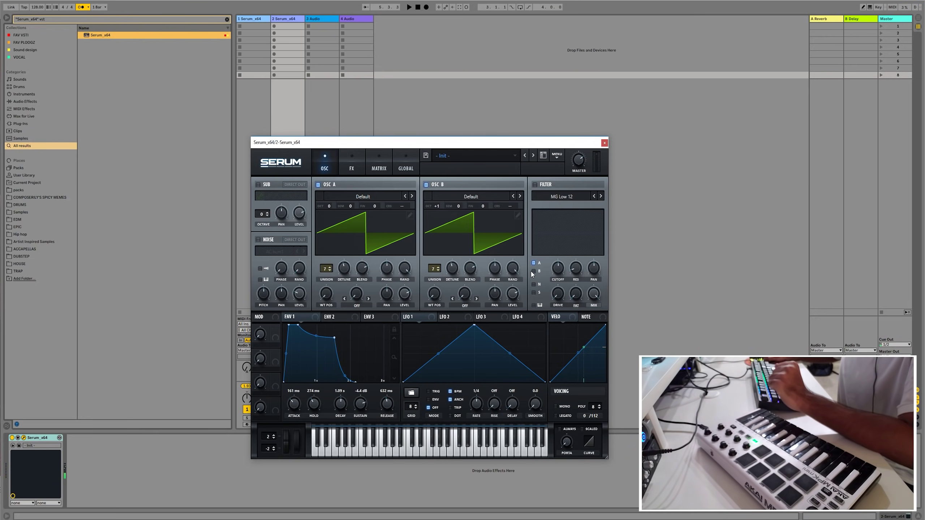
left_click(535, 184)
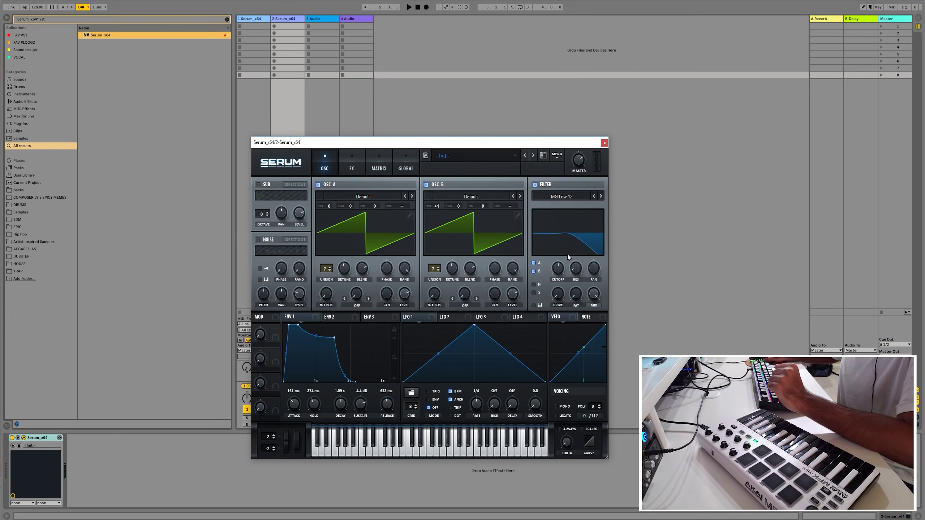
left_click_drag(560, 274, 556, 268)
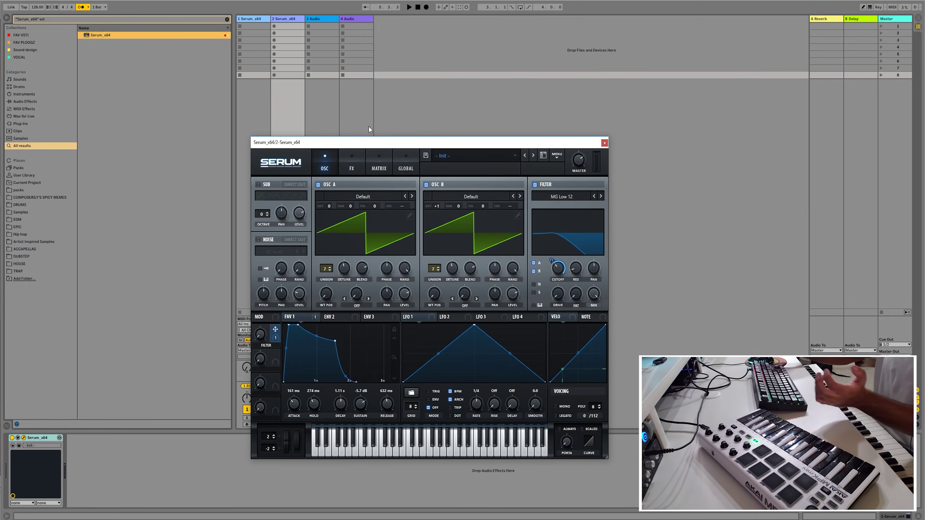
left_click(604, 142)
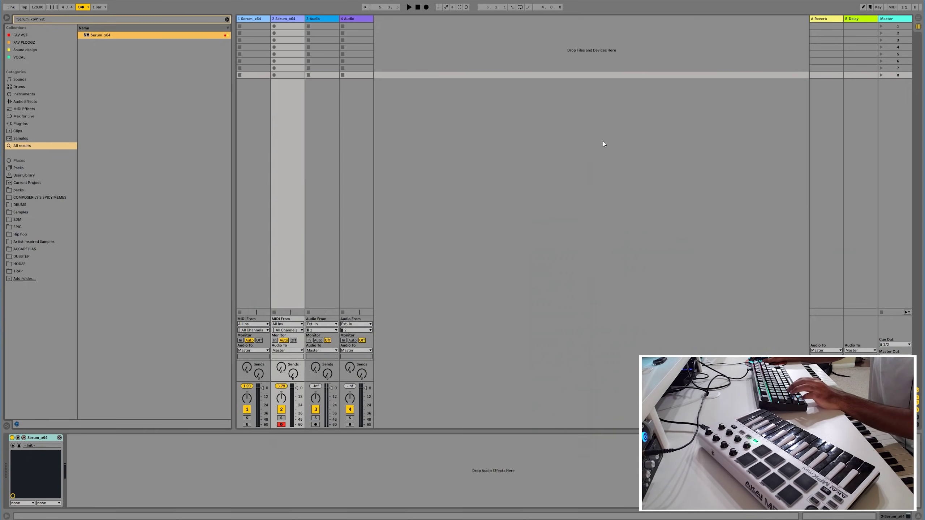
- Insert a new MIDI track and move it ahead of the audio tracks, beside the second Serum track
left_click(319, 18)
key("ctrl+shift+t")
left_click_drag(356, 18, 318, 20)
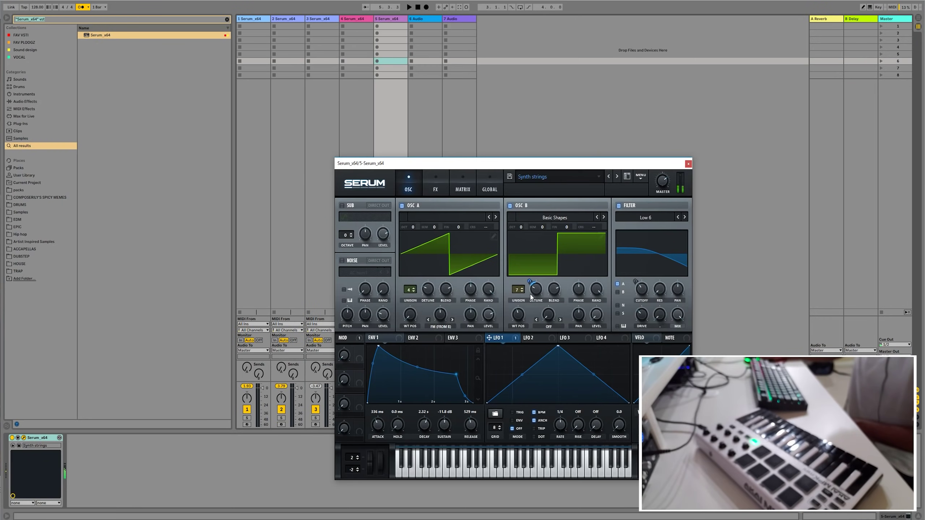
- Review the Synth strings patch's effects and oscillator pages, and pick Basic Shapes from the Analog wavetables for oscillator B
left_click(436, 189)
left_click(408, 189)
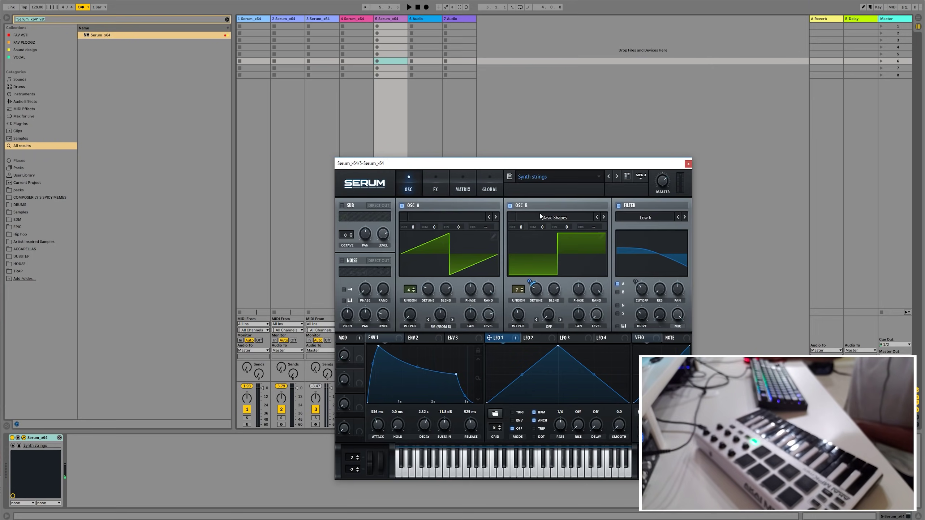
left_click(555, 218)
mouse_move(566, 246)
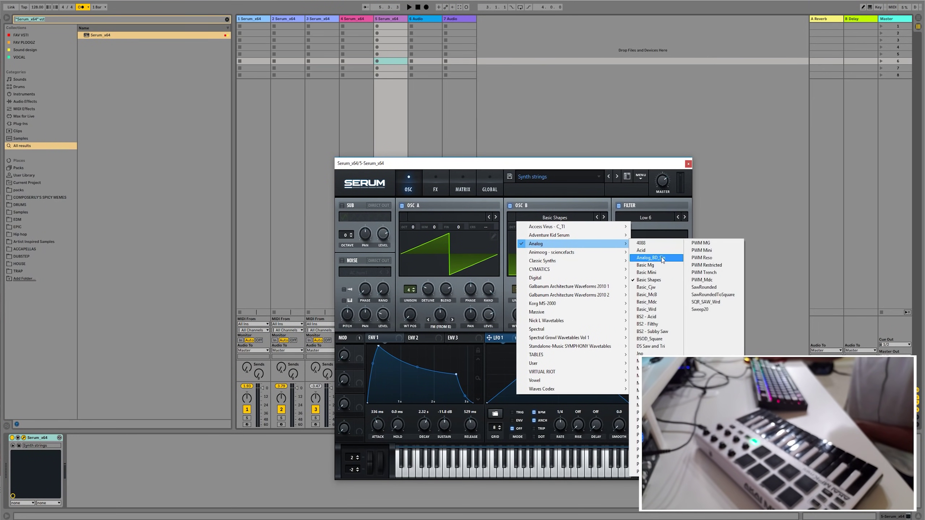
left_click(648, 280)
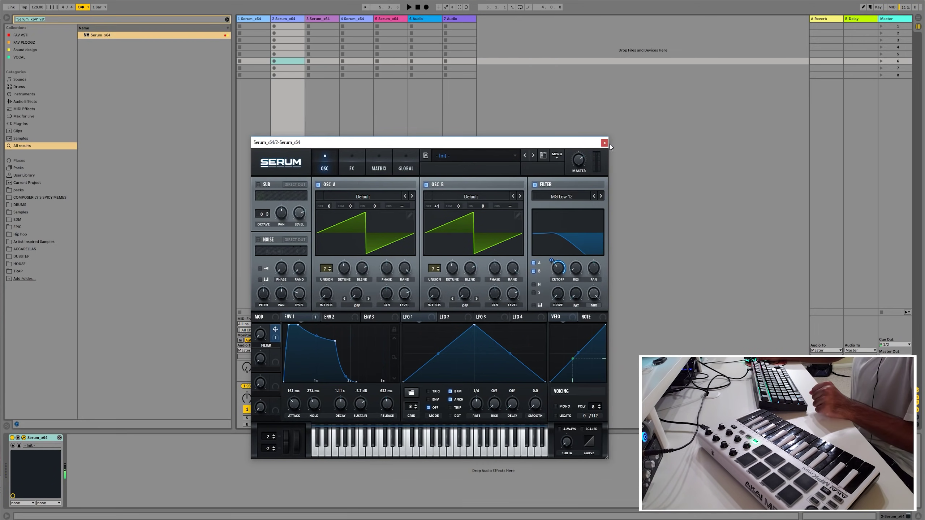
- Close the second track's Serum window and insert a MIDI track with Serum loaded directly after that track
left_click(606, 145)
key("ctrl+z")
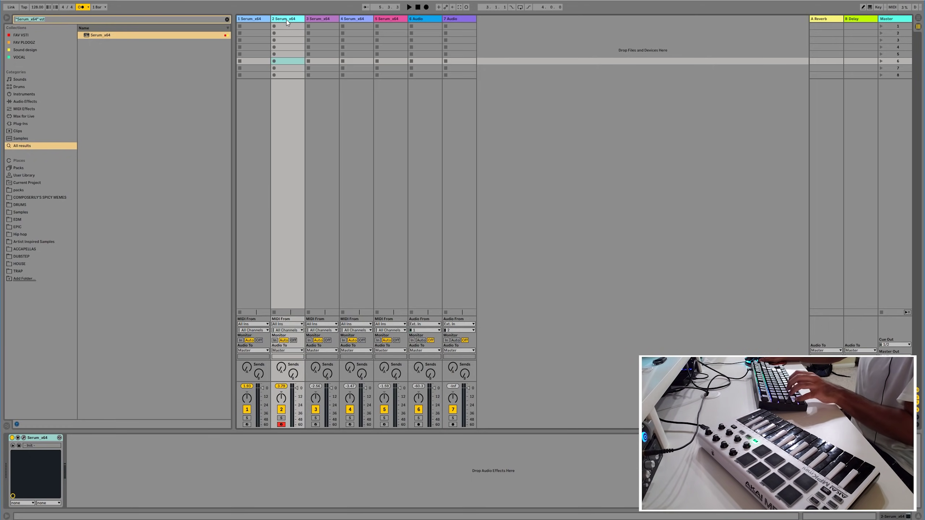
key("ctrl+shift+t")
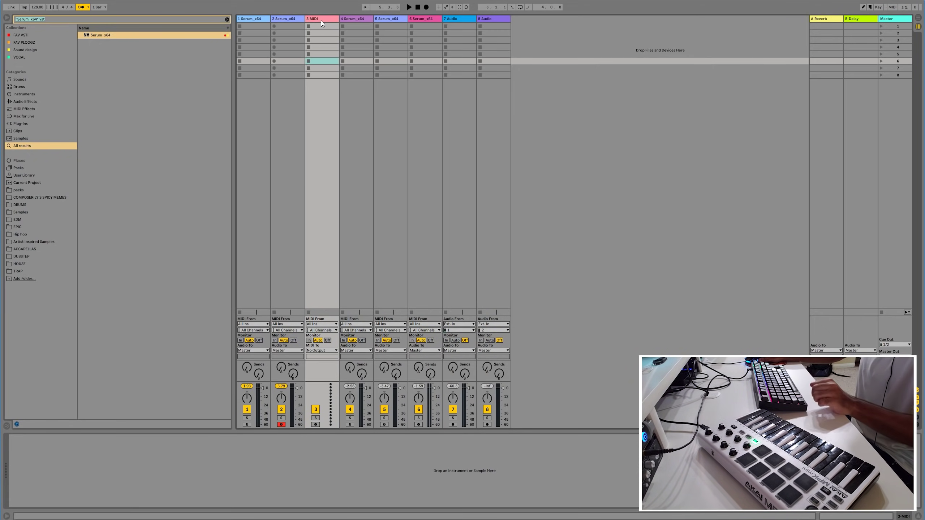
key("Return")
- Turn on the MG Low 12 filter, adjust its cutoff and set oscillator A's unison to 8 voices
left_click(537, 197)
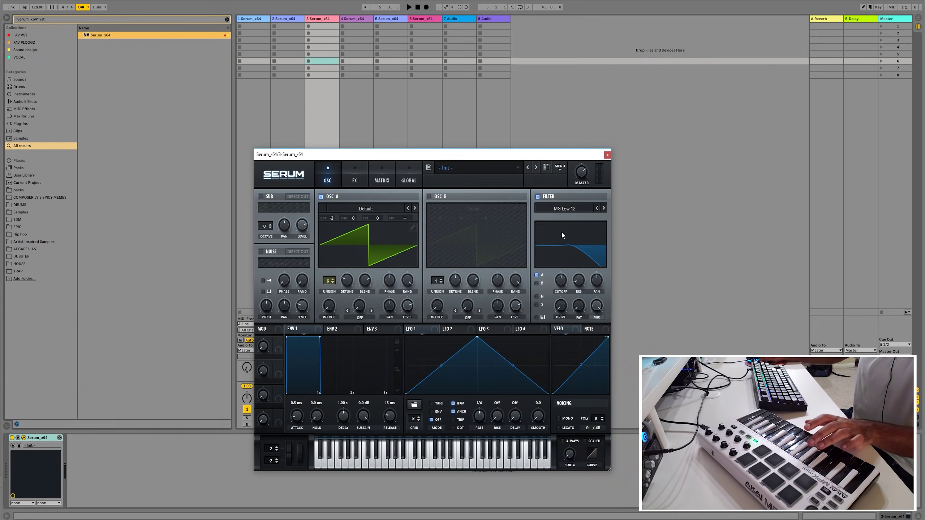
left_click_drag(560, 284, 567, 314)
left_click_drag(329, 280, 337, 351)
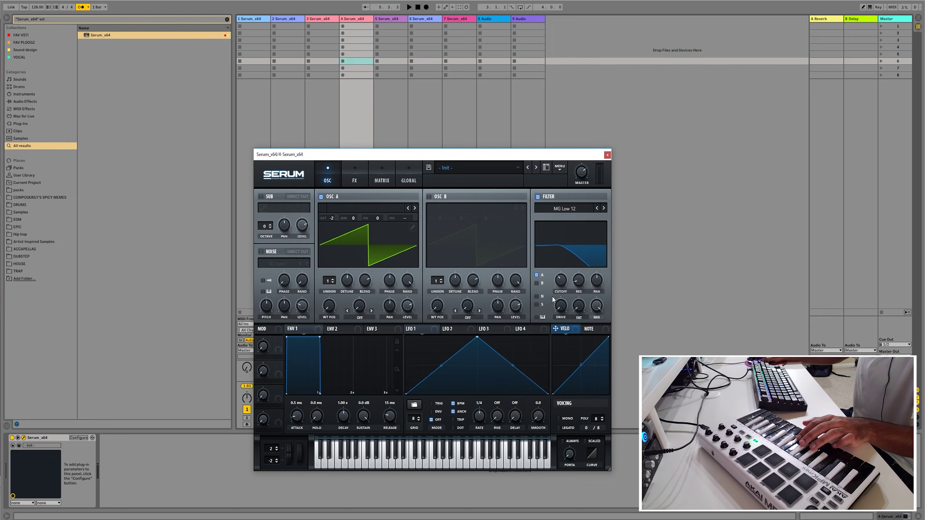
left_click_drag(560, 281, 563, 253)
left_click_drag(327, 280, 348, 297)
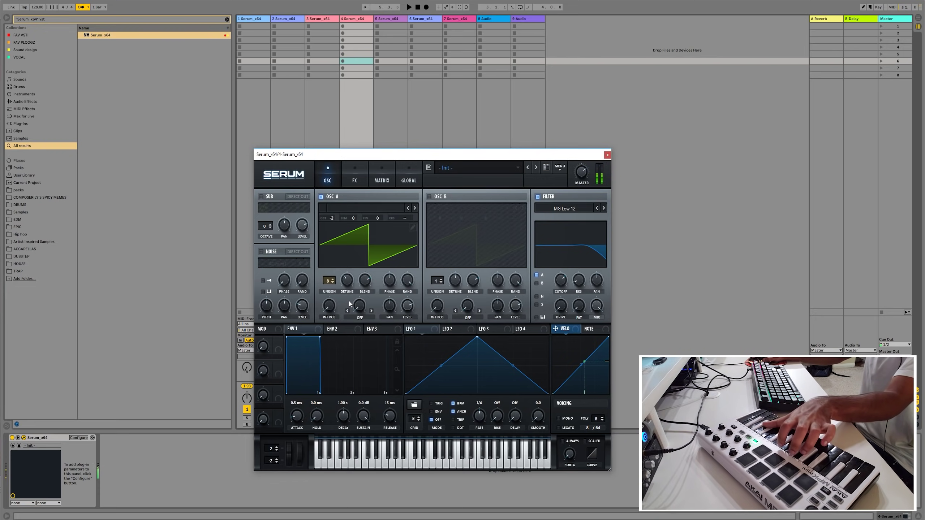
- Process the fifth track's Serum sound with FabFilter Pro-Q 3, a Glue Compressor and JST Clip, adjusting the compression
left_click(389, 20)
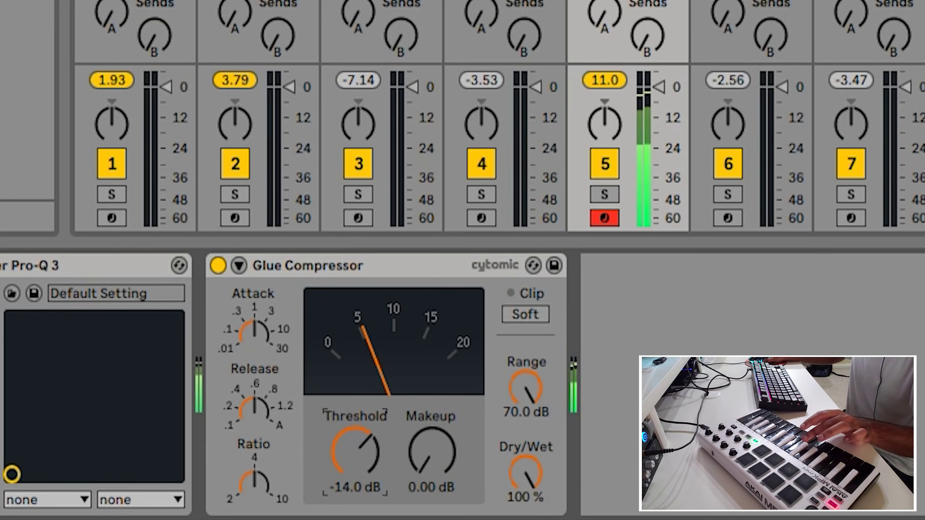
left_click_drag(355, 451, 355, 437)
left_click_drag(457, 447, 457, 419)
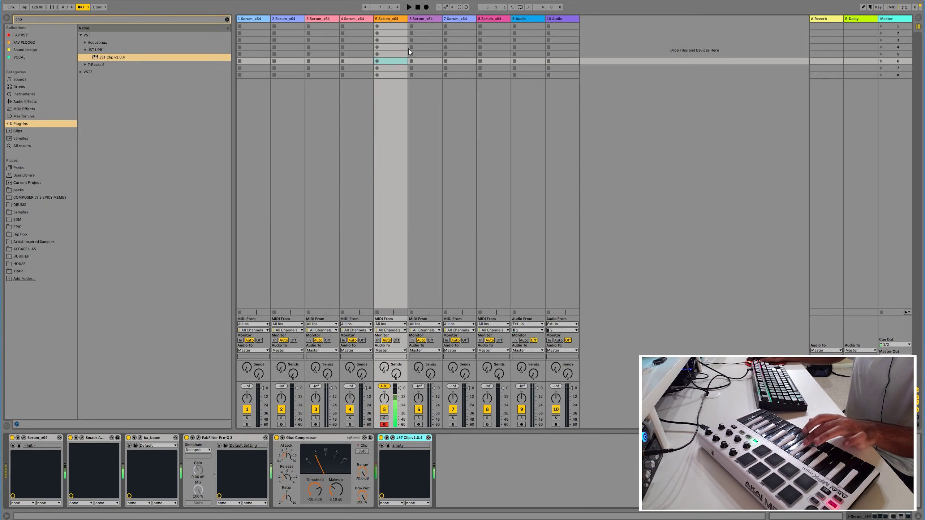
- Record a clip into the first slot of the fifth Serum track
left_click(377, 26)
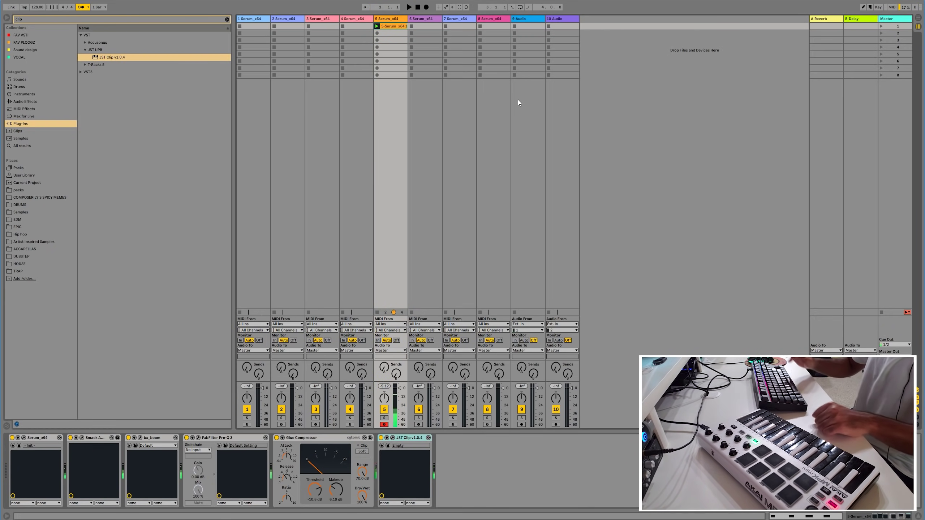
- Duplicate the Kick track and rename the copy SNARE
key("ctrl+d")
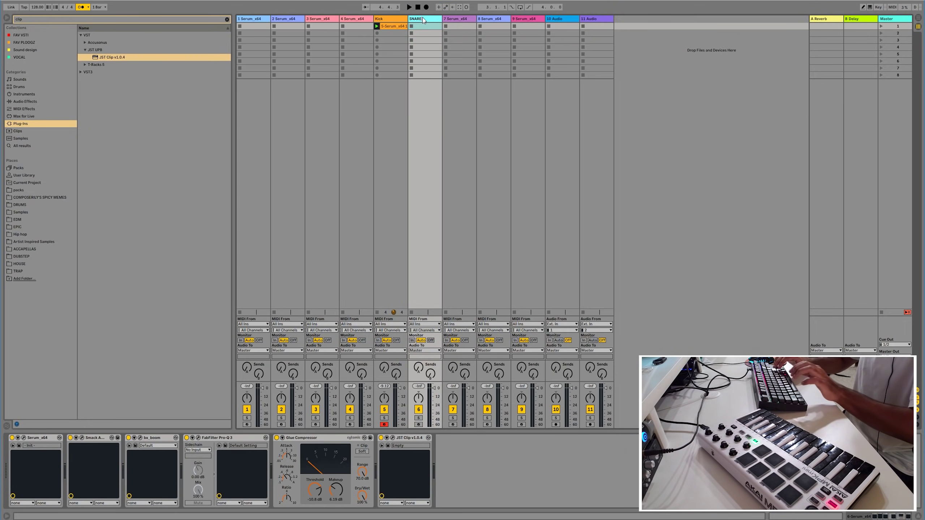
key("Return")
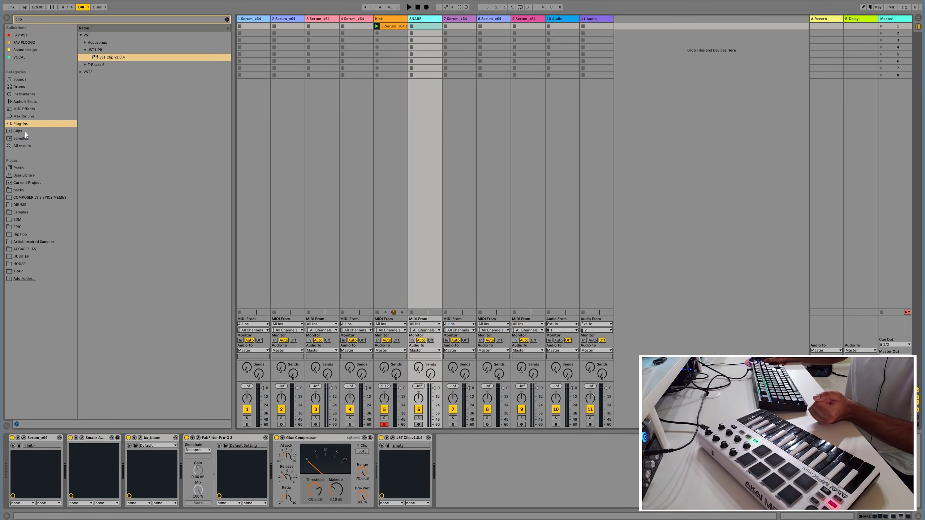
- Add a Vocoder with a noise carrier and ValhallaRoom reverb at about 16.6% mix to the SNARE track's effects
left_click(29, 101)
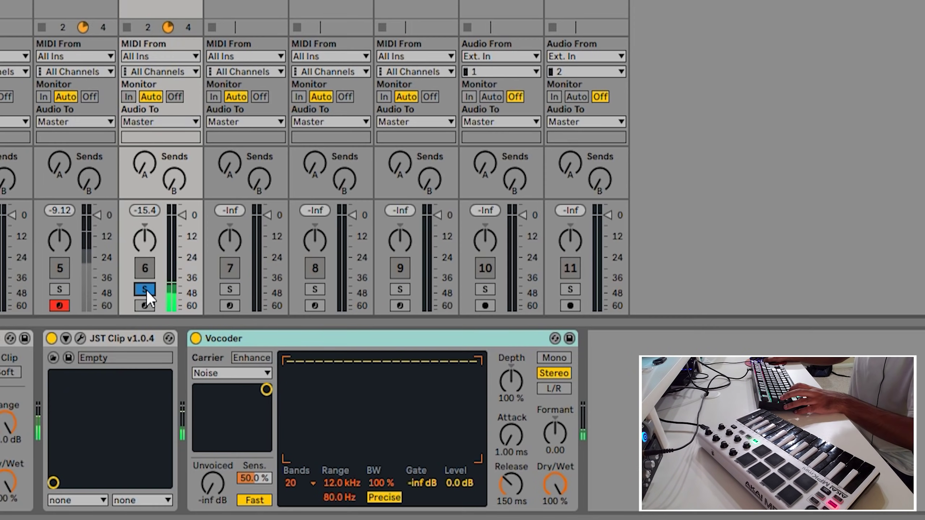
left_click_drag(325, 352, 257, 408)
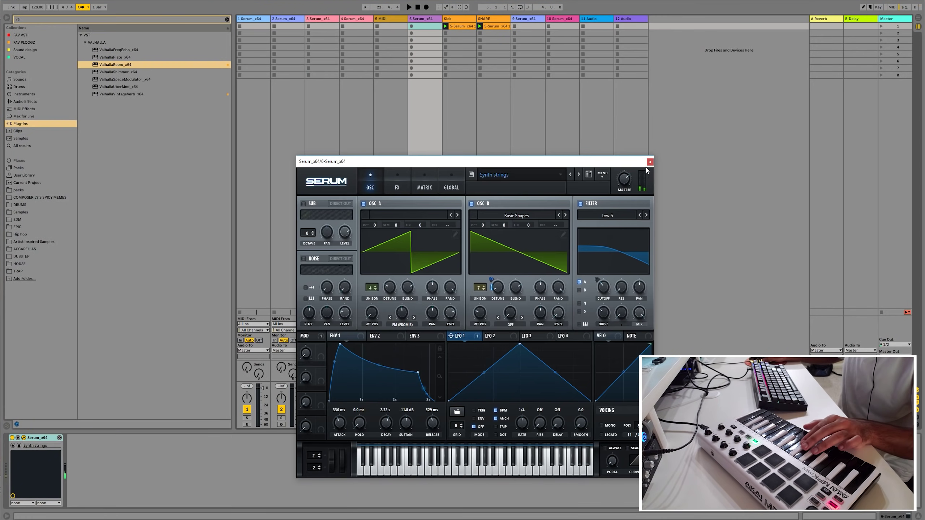
left_click(651, 165)
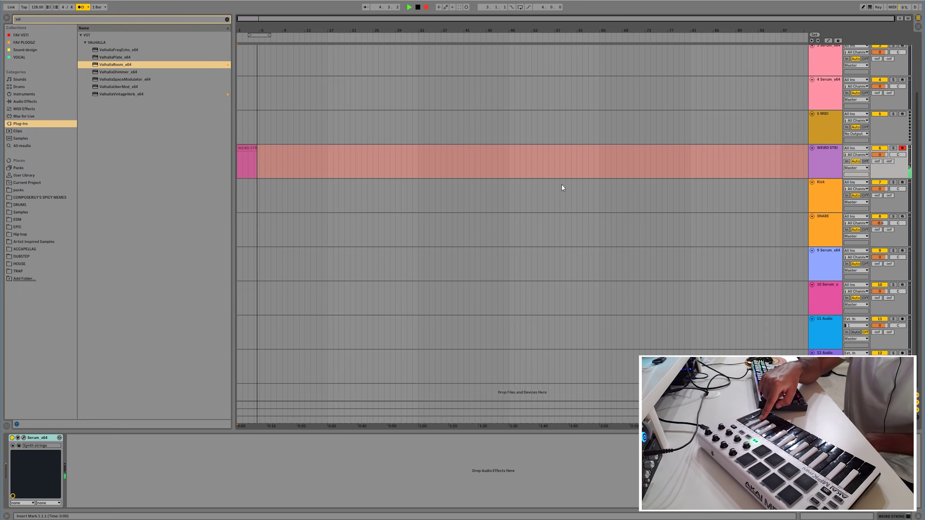
- Record a clip on the WEIRD STRING track from bar 1 of the arrangement
key("space")
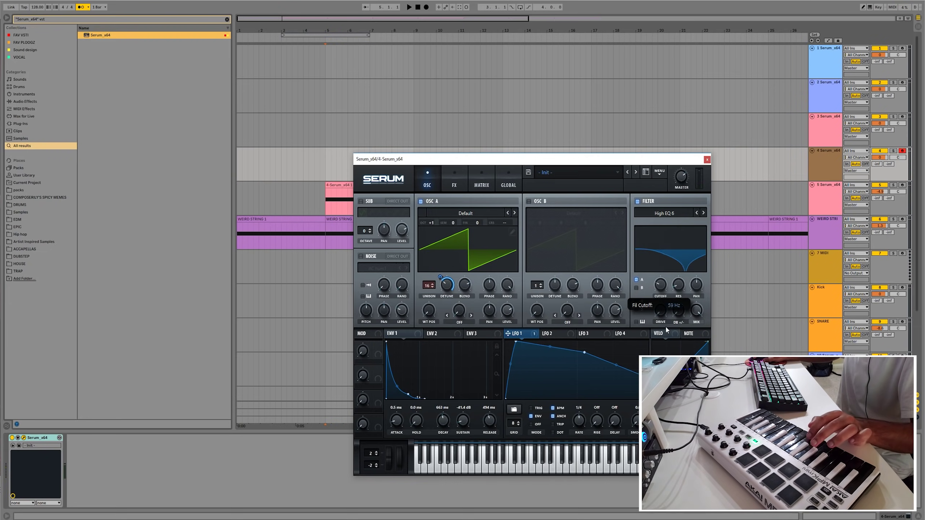
- Adjust the High EQ 6 filter cutoff in the fourth track's Serum and record a clip from bar 5
left_click_drag(665, 325, 666, 270)
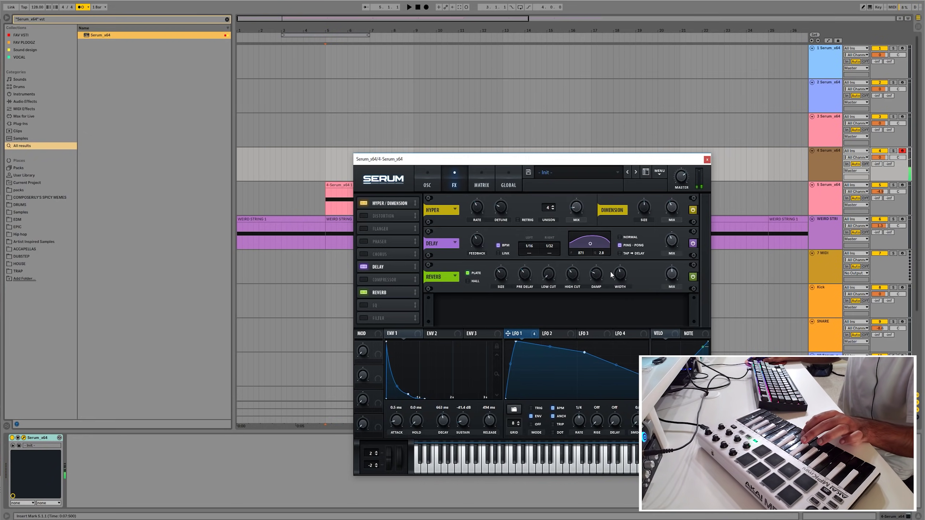
key("F9")
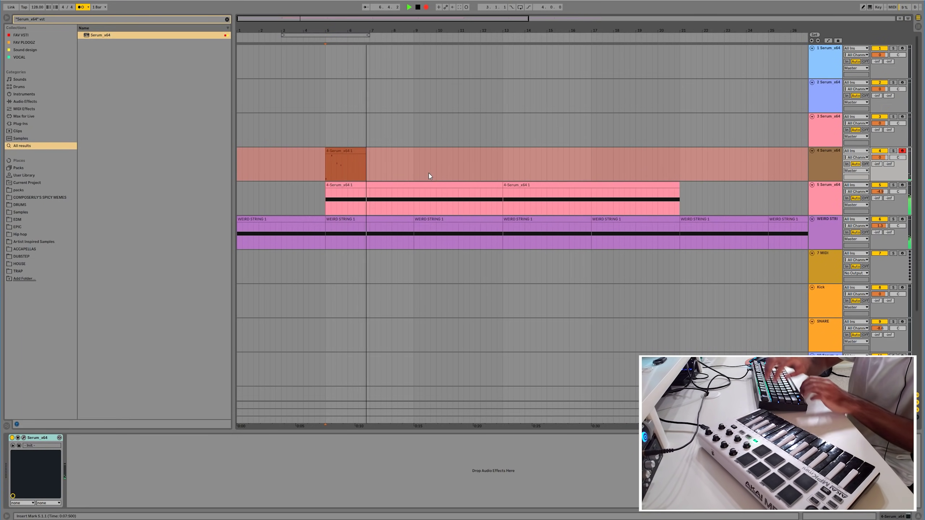
key("space")
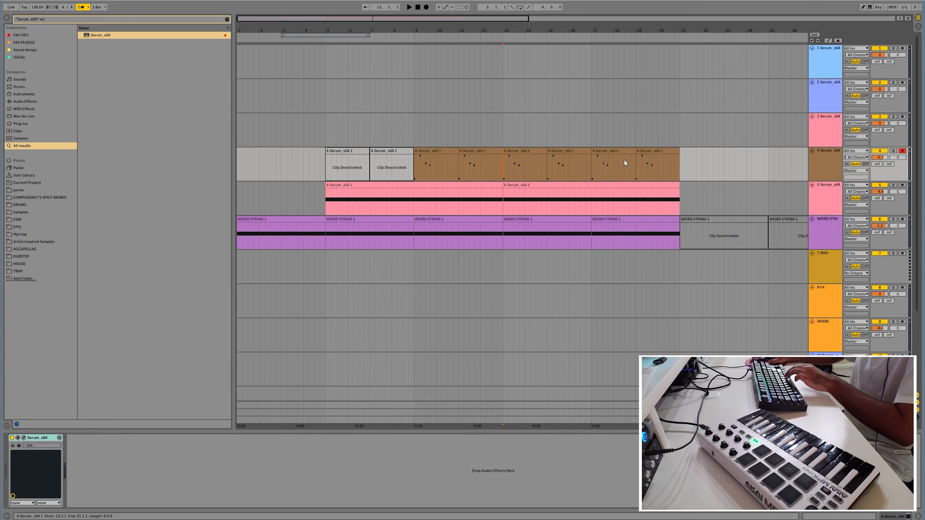
- Set arrangement locators at bars 1, 5, 9 and 13
key("Home")
left_click(815, 34)
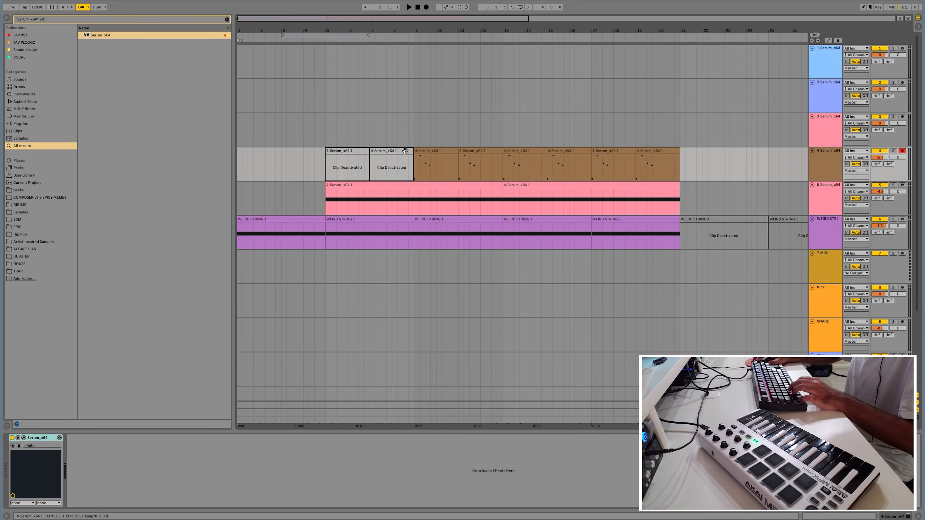
left_click(325, 170)
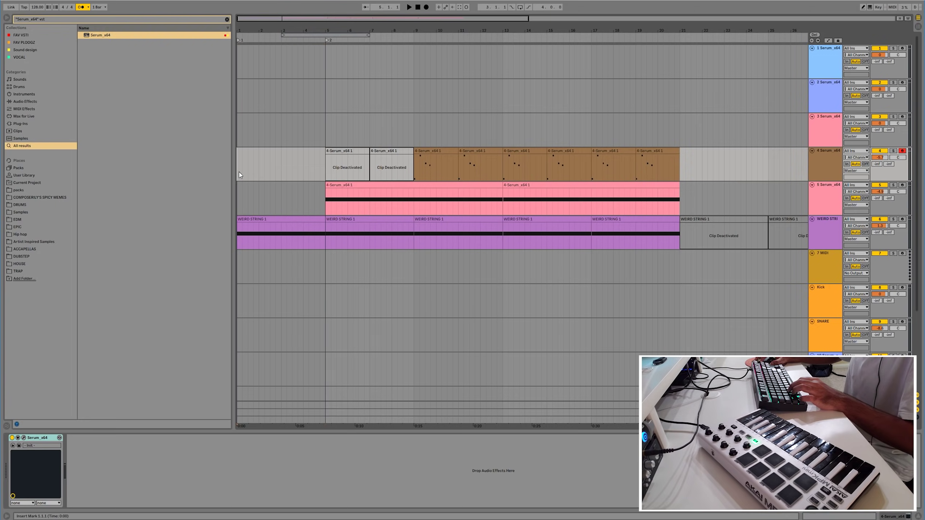
left_click(413, 170)
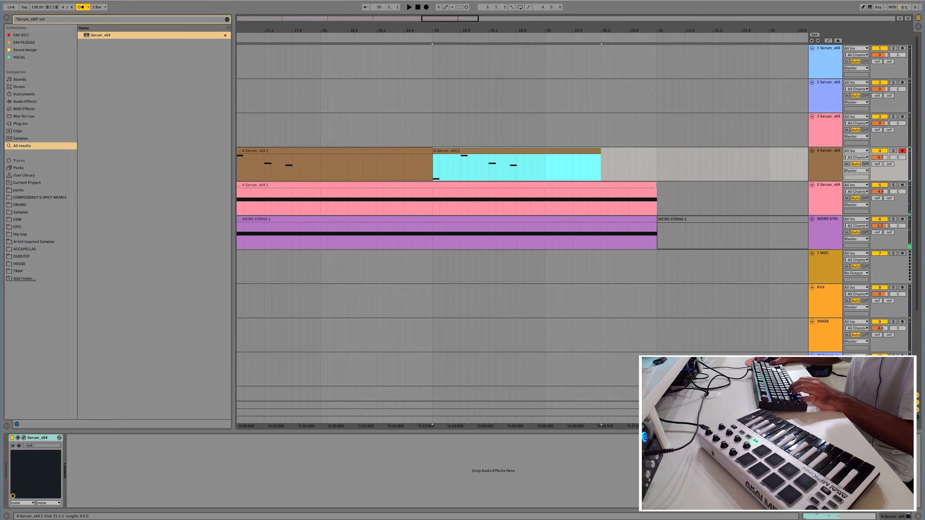
- Trim the ends of the Serum and WEIRD STRING clips to just before bar 21
left_click_drag(657, 189, 603, 195)
left_click_drag(658, 221, 601, 219)
left_click(659, 167)
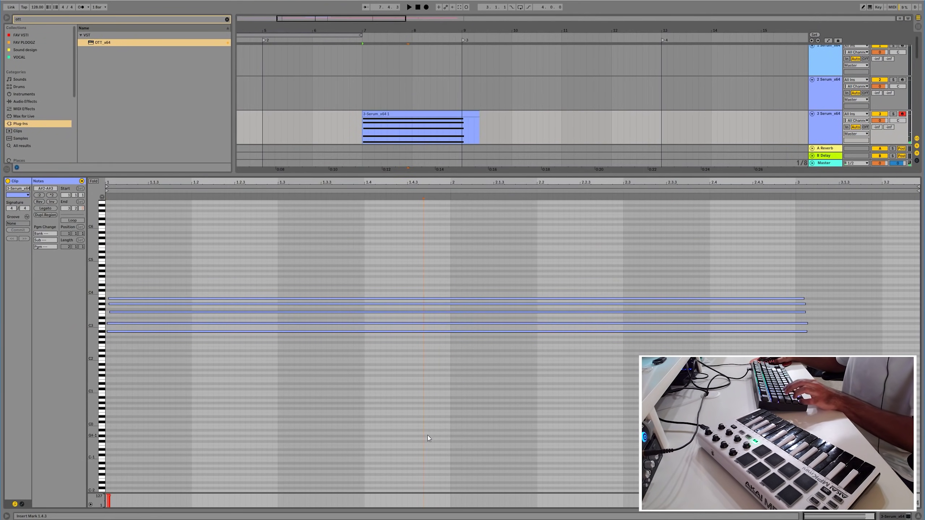
- Freeze the third Serum track and copy its clip as audio onto a new audio track below it
right_click(837, 123)
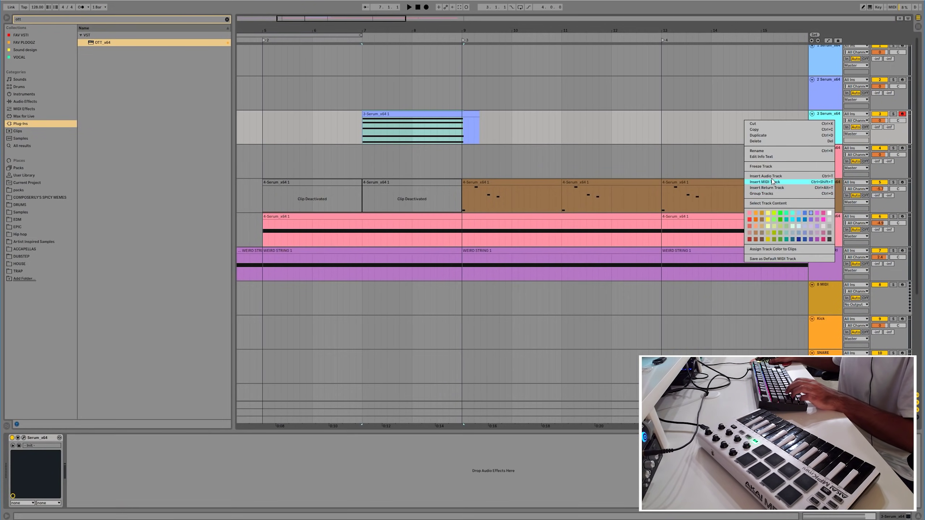
left_click(769, 167)
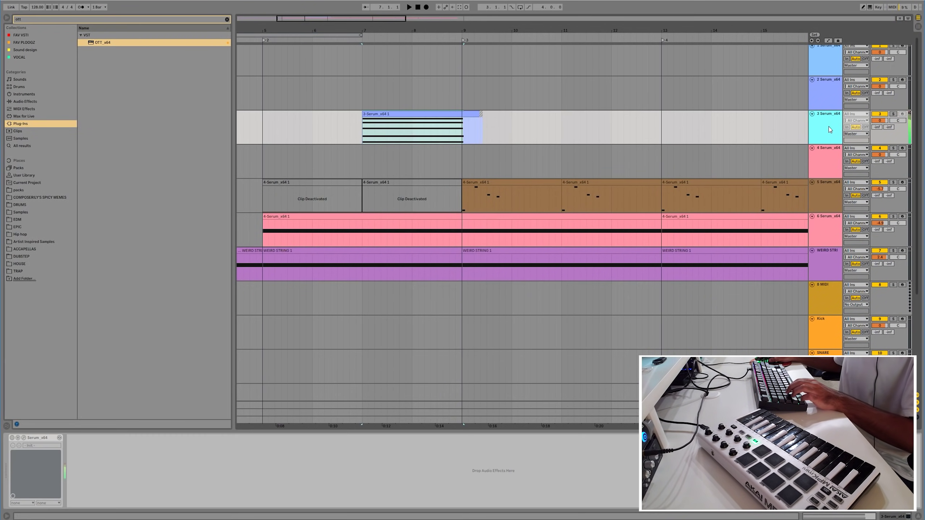
key("ctrl+t")
left_click(389, 115)
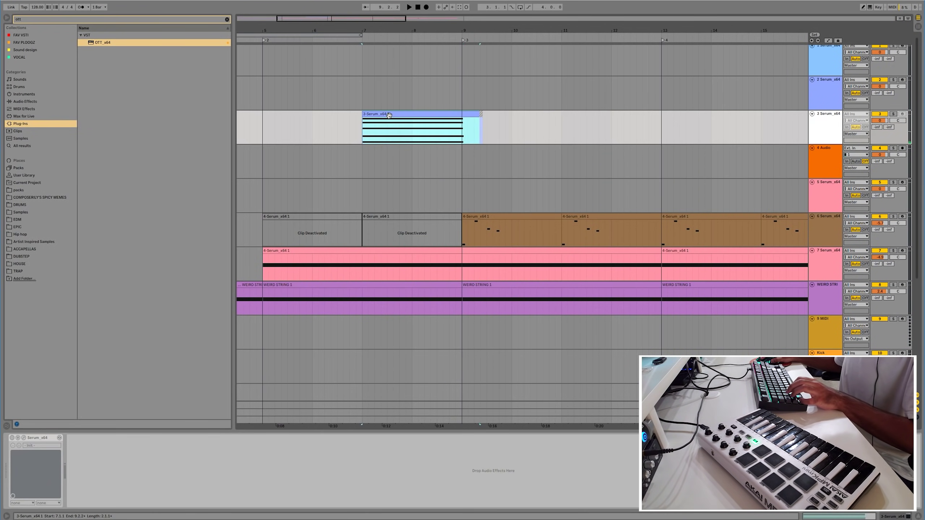
left_click_drag(389, 115, 388, 160)
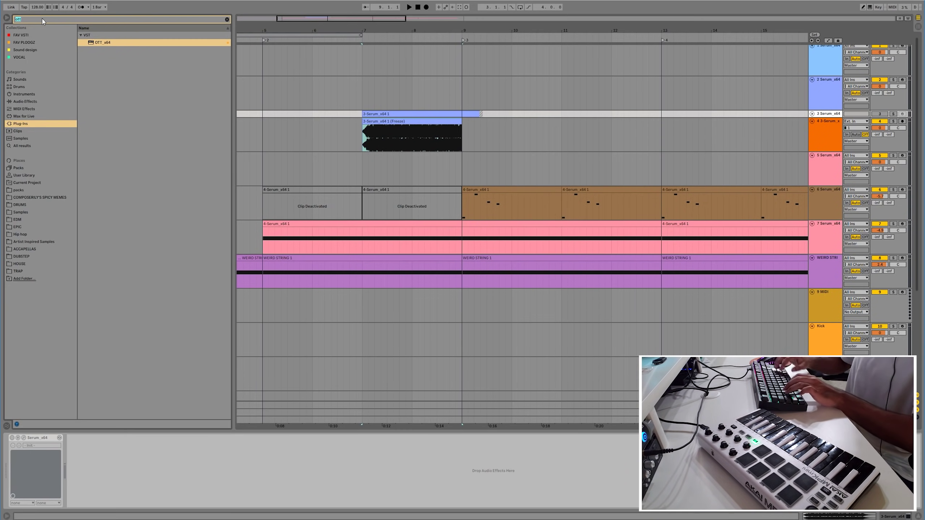
- Add an Auto Filter to the audio track holding the frozen clip and adjust its filter frequency
left_click(42, 18)
type("aut")
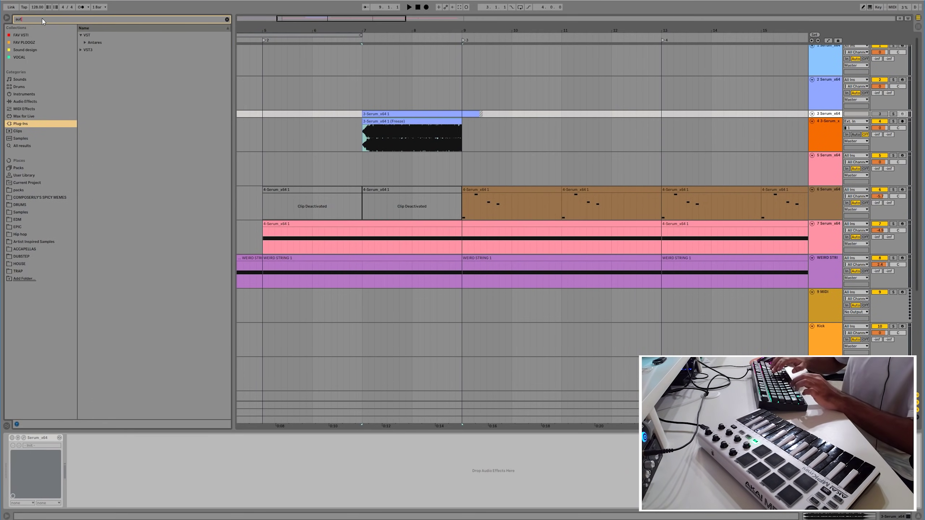
left_click(28, 101)
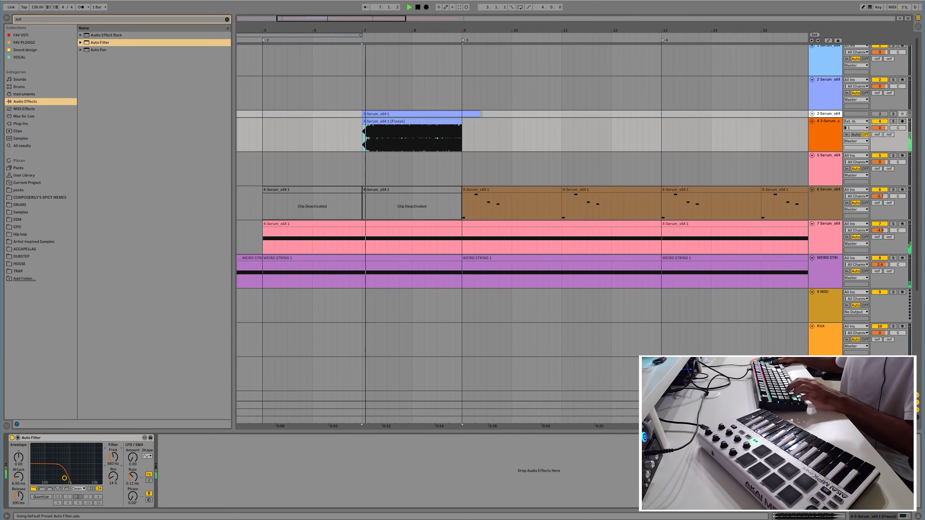
left_click_drag(113, 457, 113, 446)
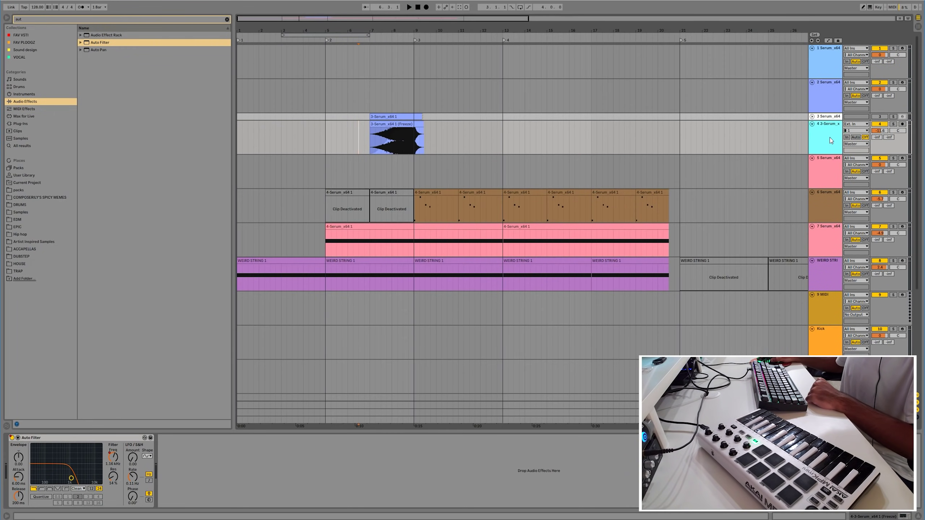
- Set the fifth track's Serum LFO 1 rate to 1/16, bend its curve and record a clip from bar 9
left_click(834, 166)
left_click(904, 159)
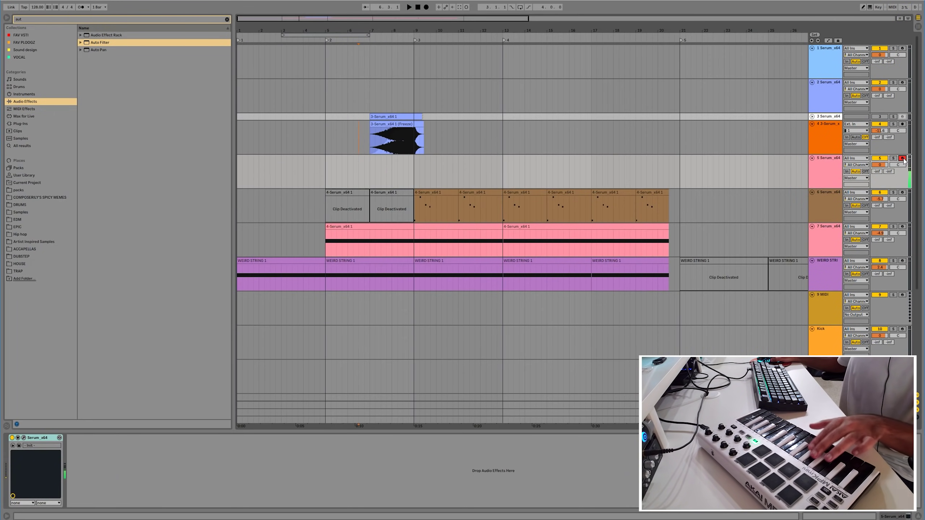
left_click(24, 438)
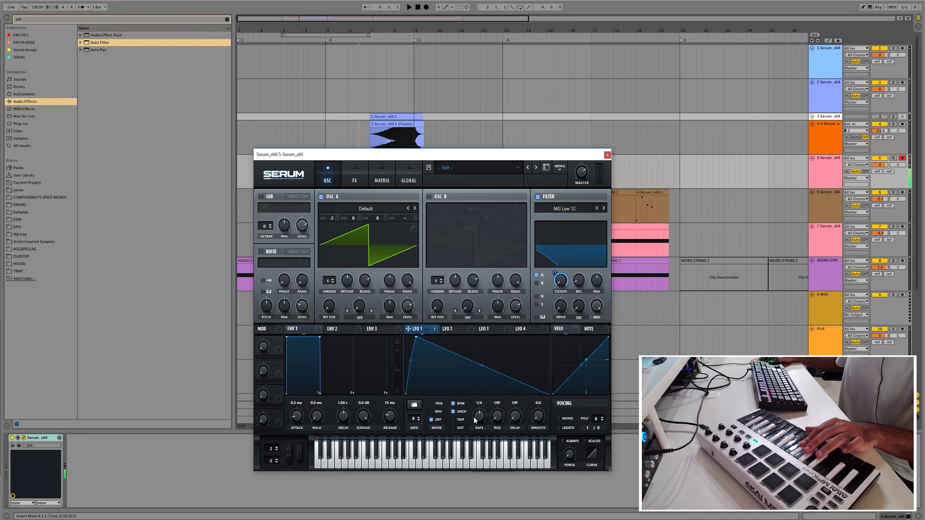
left_click_drag(480, 423, 489, 377)
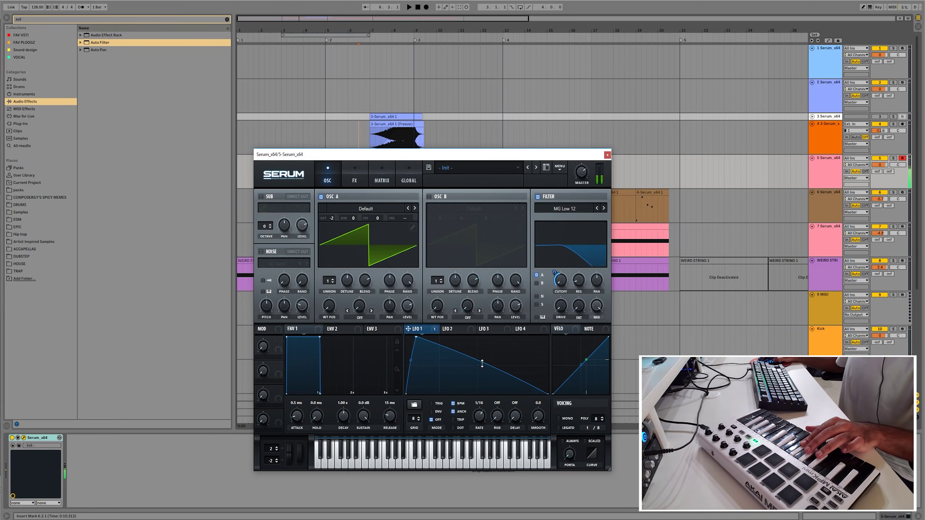
left_click_drag(484, 366, 483, 361)
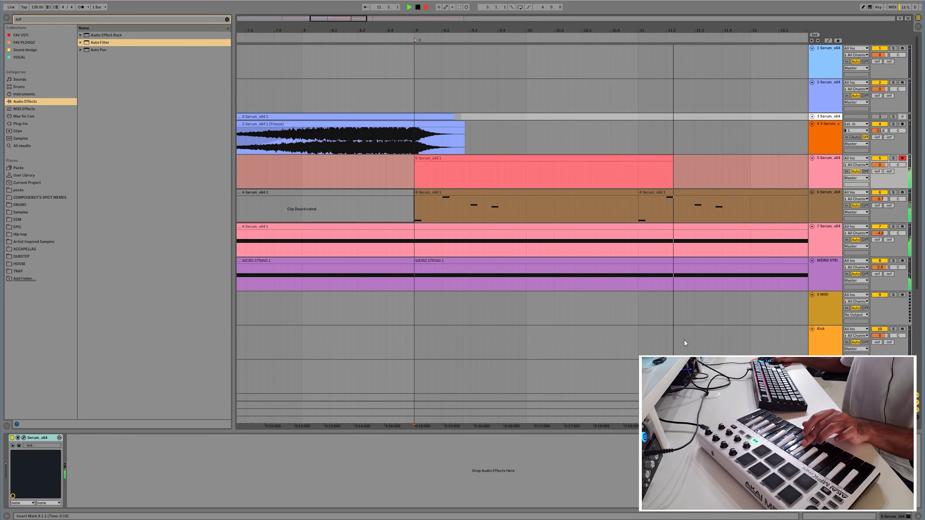
scroll(684, 332, "down", 1)
scroll(684, 328, "up", 1)
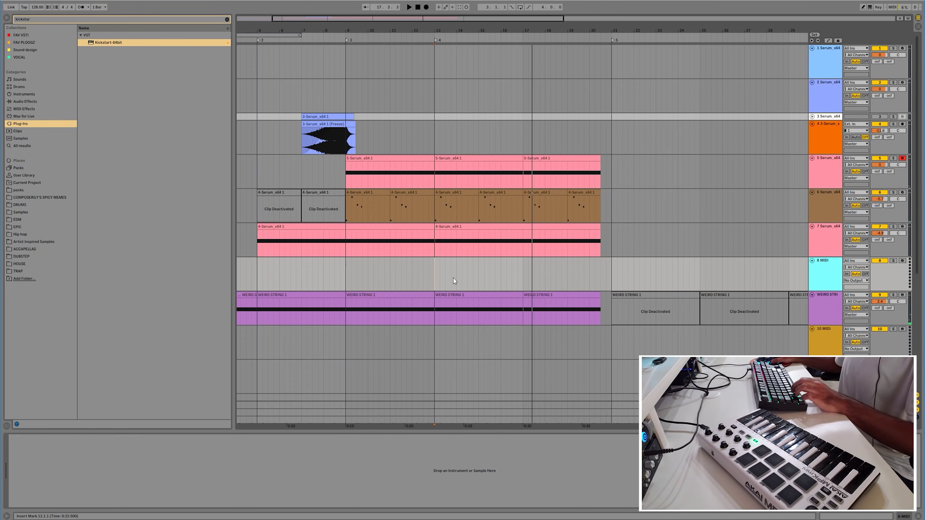
- Load Serum onto the new MIDI track above WEIRD STRING
right_click(453, 281)
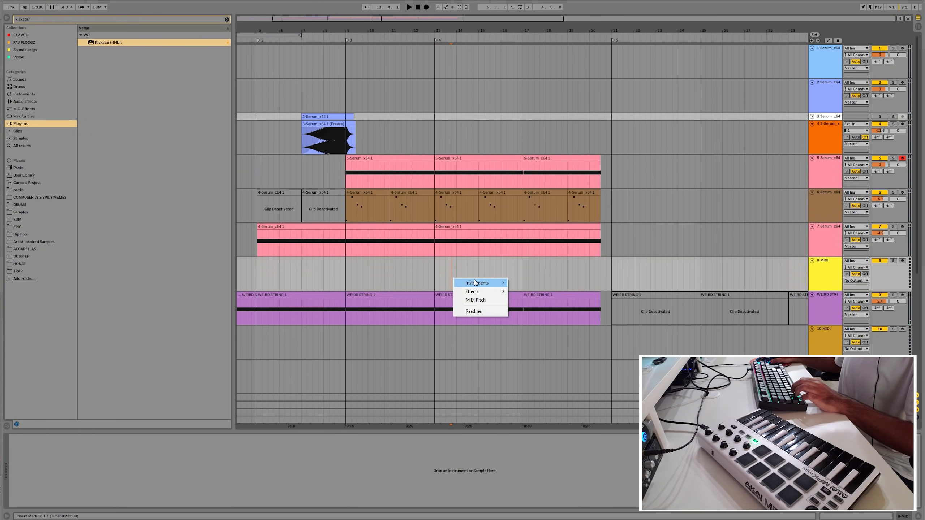
mouse_move(480, 284)
left_click(548, 285)
- Enable oscillator B one octave up, set both oscillators to 16 unison voices and assign Macro 1 to their detune
left_click_drag(335, 305, 353, 311)
left_click(435, 221)
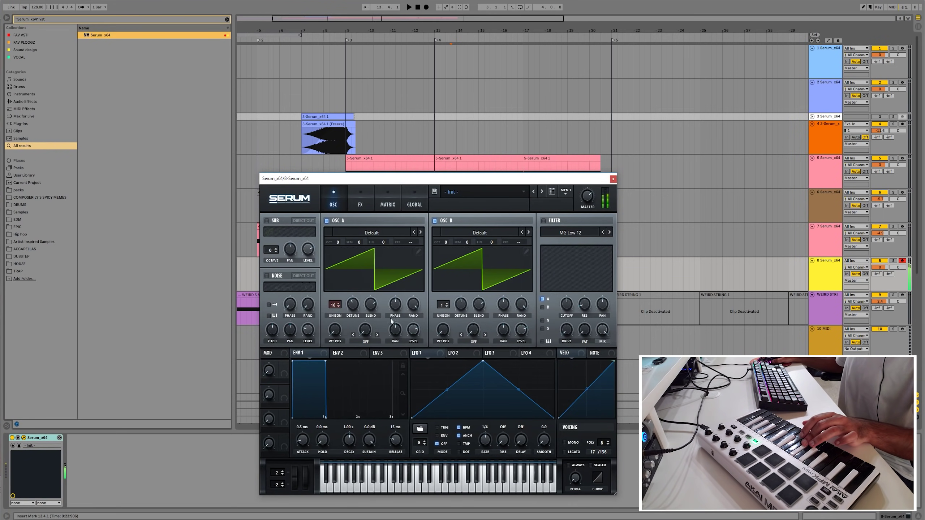
left_click_drag(444, 307, 444, 280)
left_click_drag(445, 243, 449, 233)
left_click_drag(466, 304, 467, 289)
left_click_drag(284, 366, 292, 369)
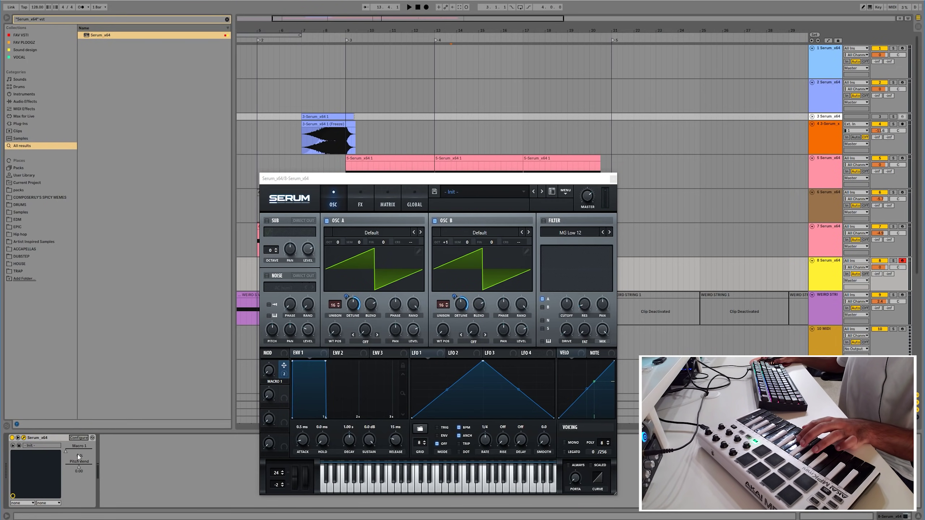
left_click(614, 180)
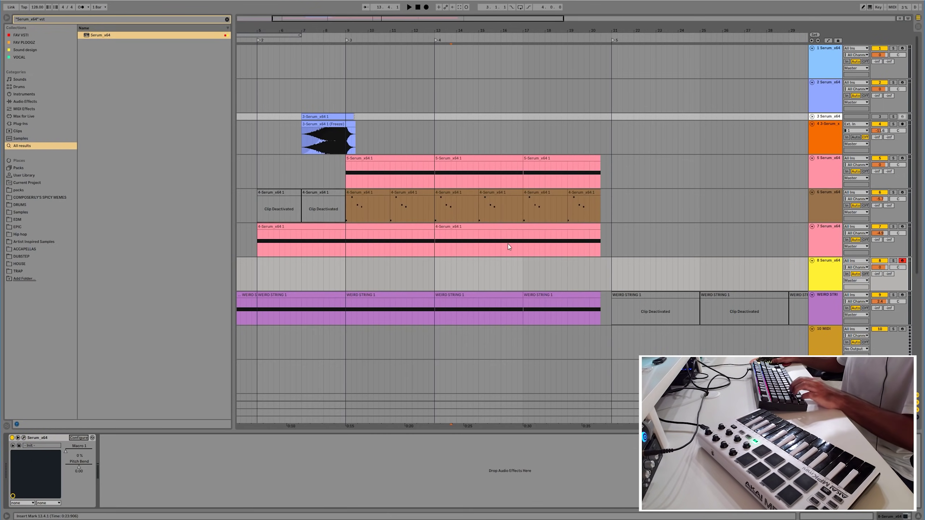
- Create an eight-bar clip on the eighth Serum track starting at bar 13
left_click(525, 274)
left_click(434, 278)
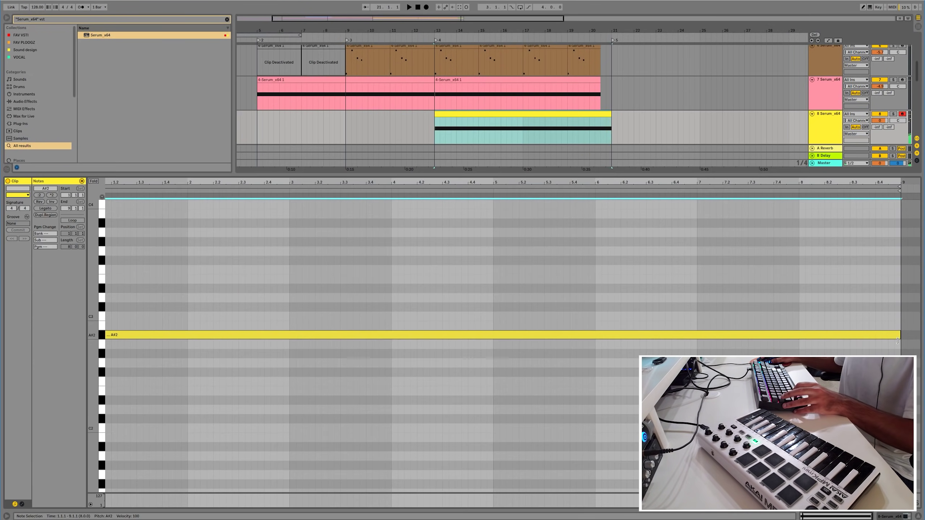
key("shift+Tab")
- Show automation lanes for Serum's Macro 1 and Pitch Bend on the eighth track
key("a")
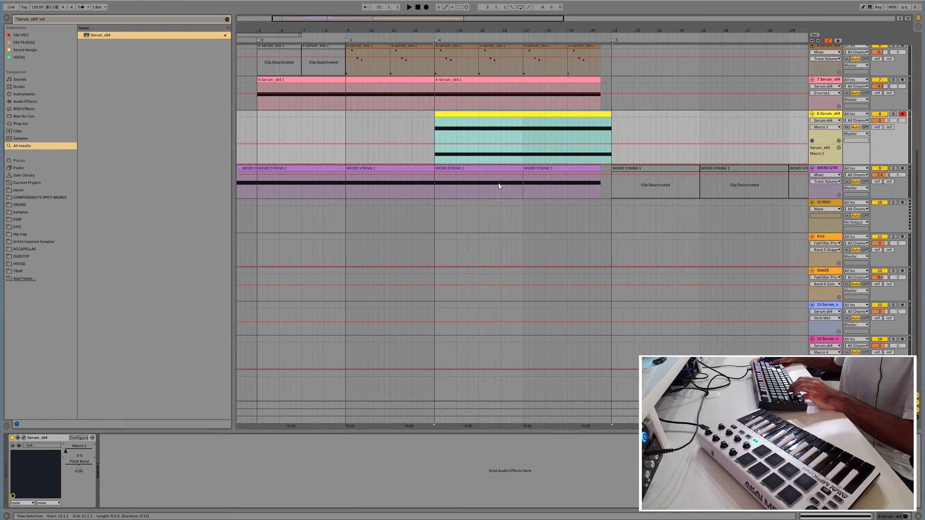
scroll(281, 378, "up", 3)
right_click(79, 468)
left_click(109, 476)
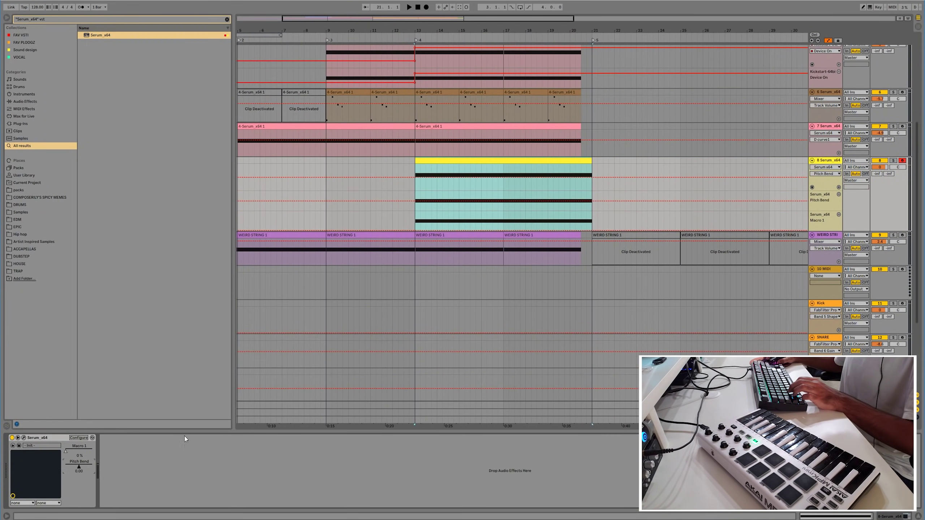
- Draw a Pitch Bend automation ramp rising from bar 13 to bar 21 on the eighth Serum track
scroll(426, 203, "up", 3)
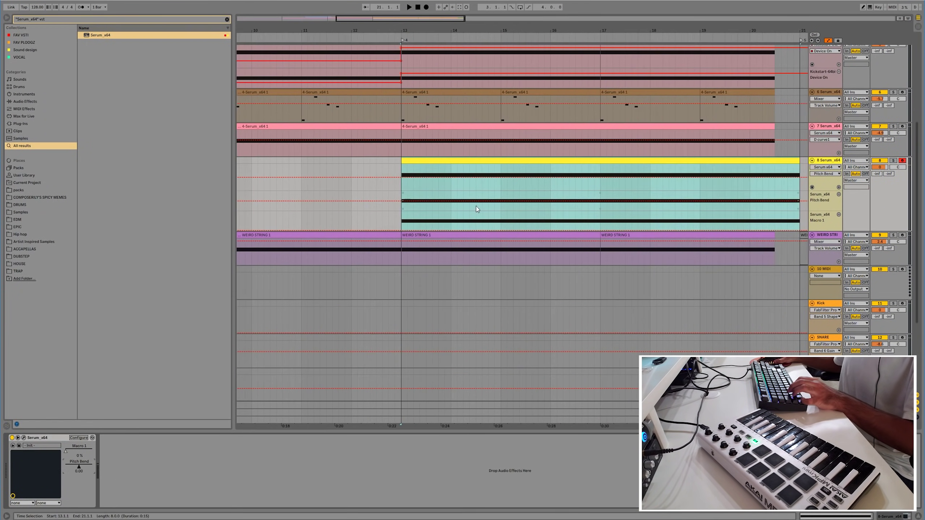
left_click(401, 202)
left_click_drag(511, 220, 344, 225)
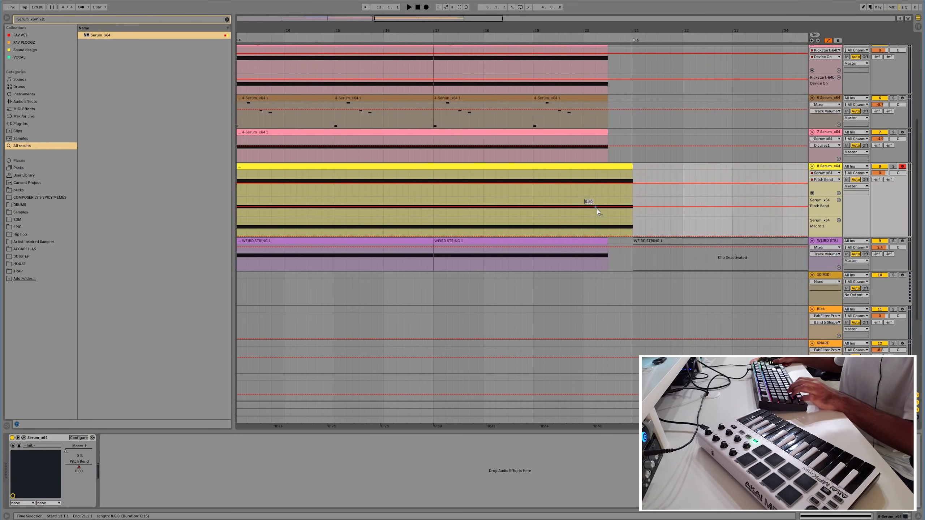
left_click(633, 206)
left_click_drag(632, 207, 633, 198)
scroll(565, 231, "left", 5)
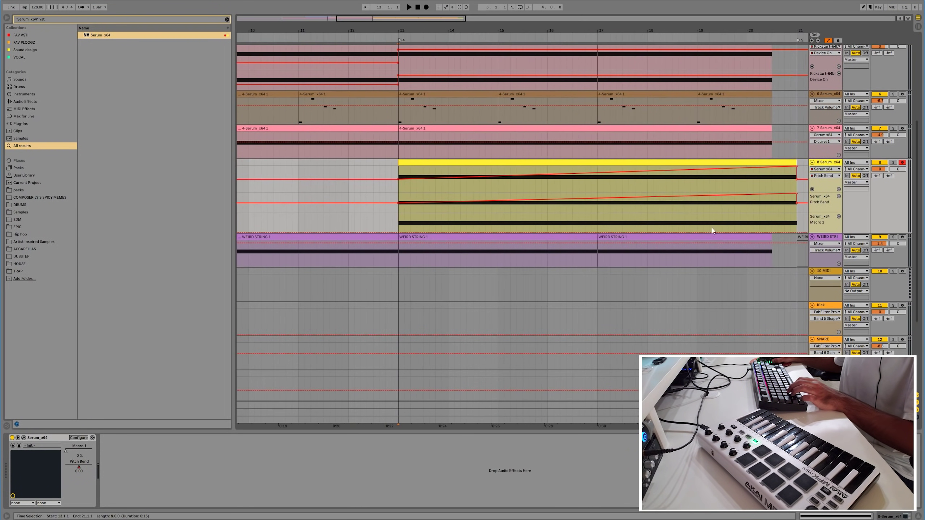
- Automate Macro 1 to rise from bar 13 to bar 21 on the eighth Serum track and play the arrangement
scroll(510, 222, "right", 5)
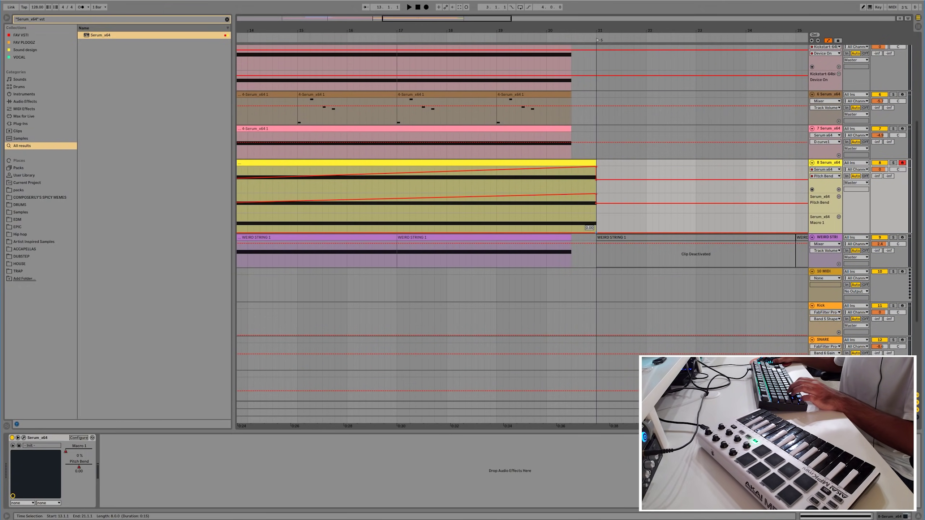
key("space")
key("w")
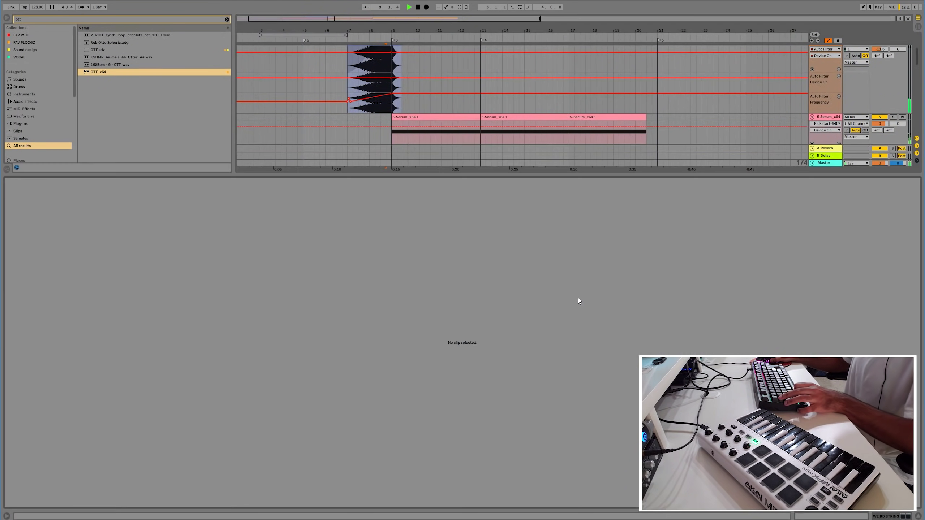
key("shift+Tab")
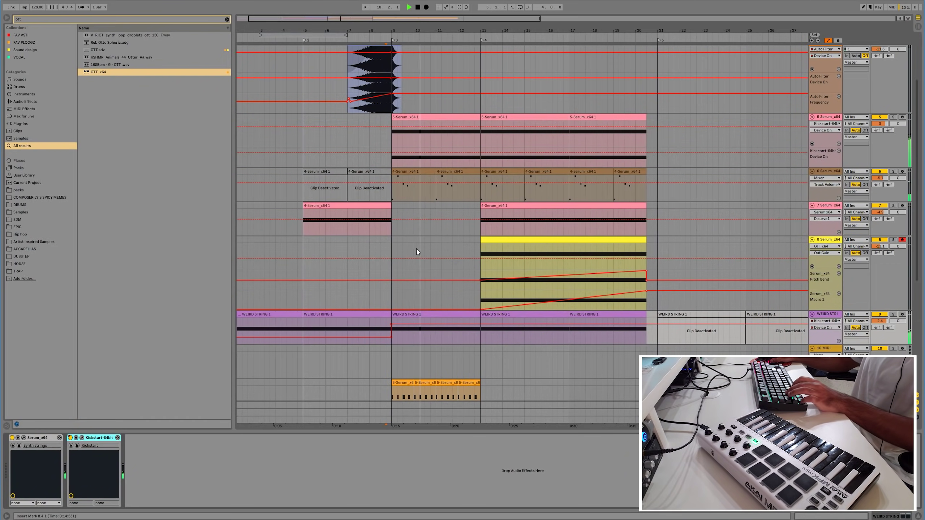
- Hide the automation lanes and repeat the short frozen Serum riser ahead of bars 13 and 17 on the fourth track
key("a")
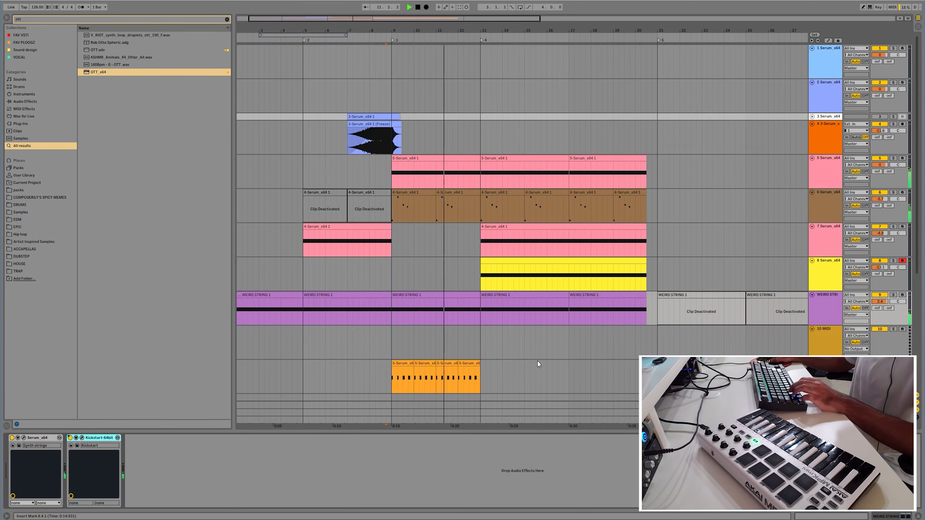
left_click_drag(535, 347, 605, 444)
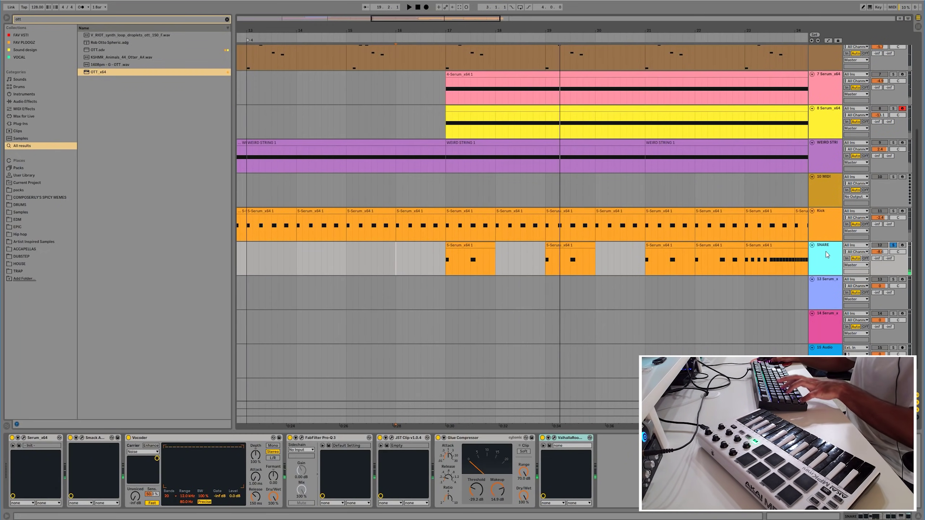
key("ctrl+d")
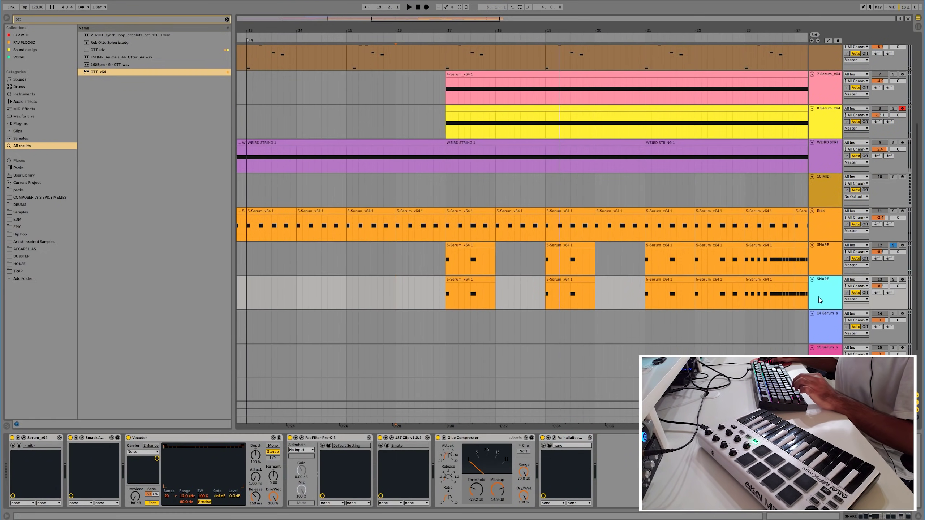
- Search the plug-ins for "sat", add FabFilter Saturn to the second SNARE track and play the build-up
left_click(35, 22)
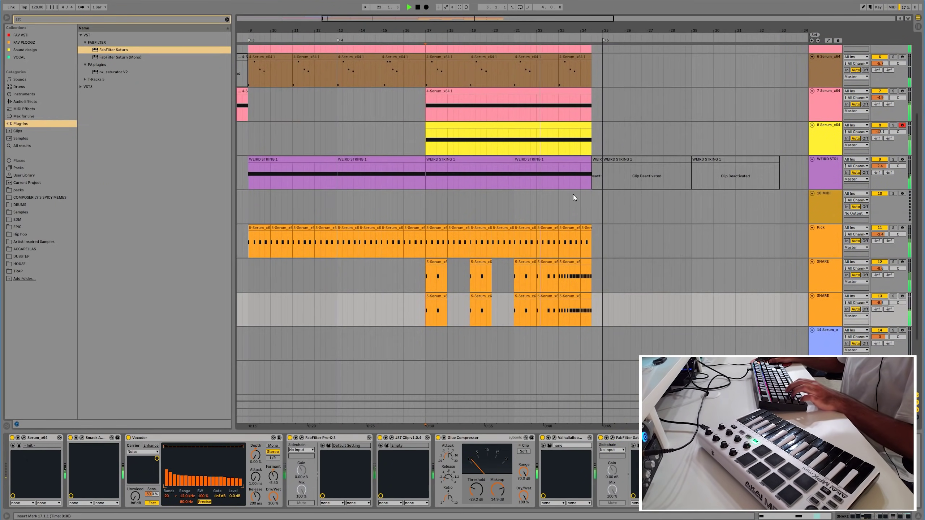
left_click_drag(574, 195, 562, 313)
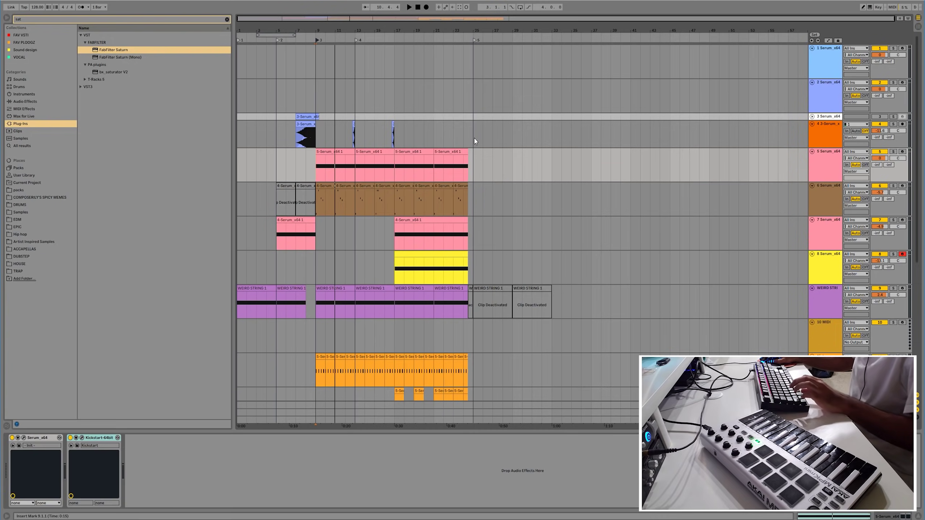
- Record a four-bar melody on the first Serum track starting at bar 25
left_click(474, 138)
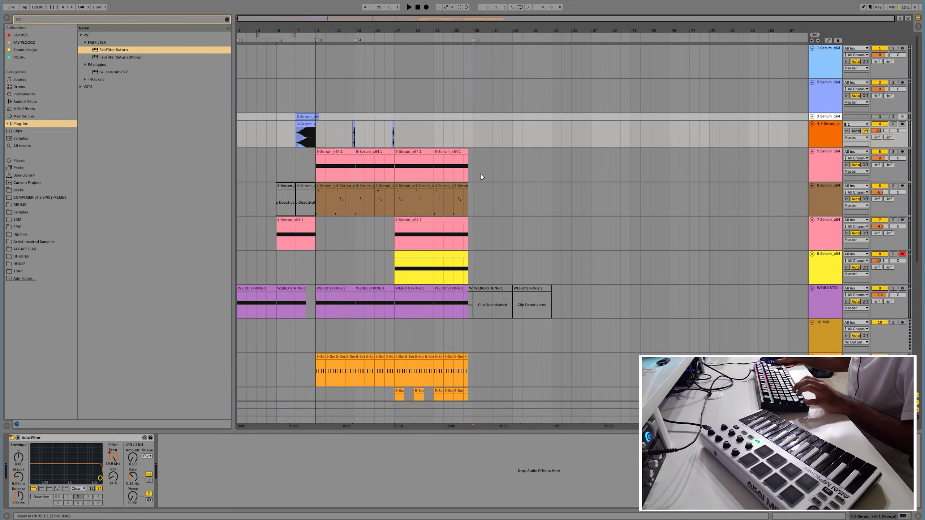
scroll(482, 173, "up", 4)
left_click_drag(499, 169, 515, 168)
key("F9")
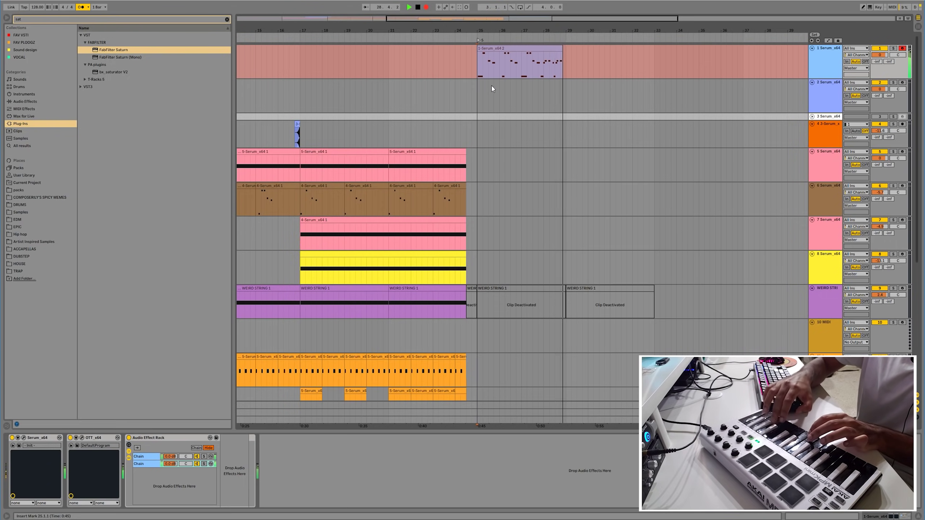
key("space")
- Quantize the recorded melody clip's notes and adjust all their lengths together while it plays
double_click(538, 56)
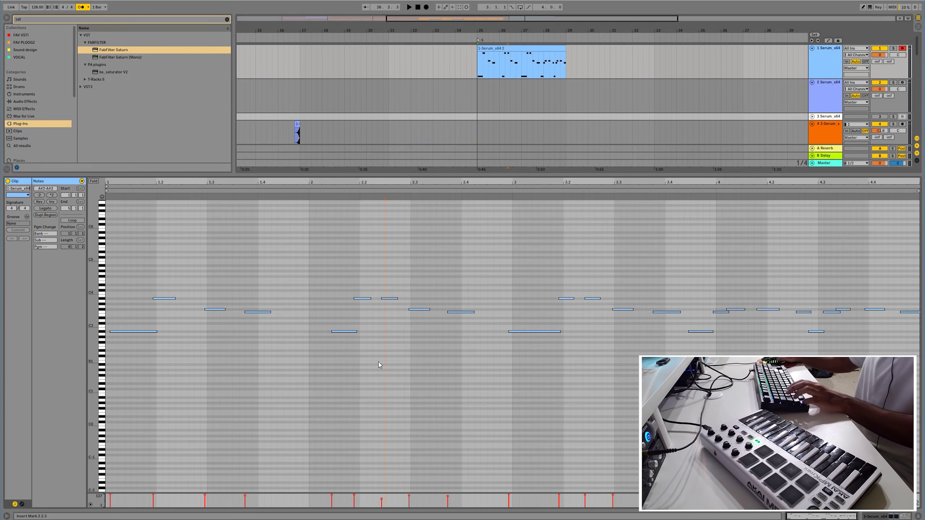
key("space")
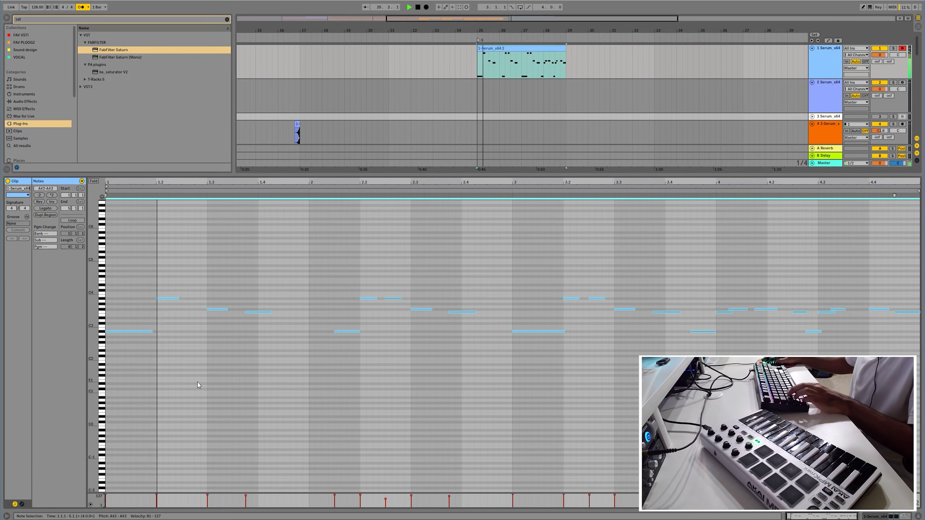
key("shift+Left")
key("shift+Left")
key("shift+Left")
key("shift+Left")
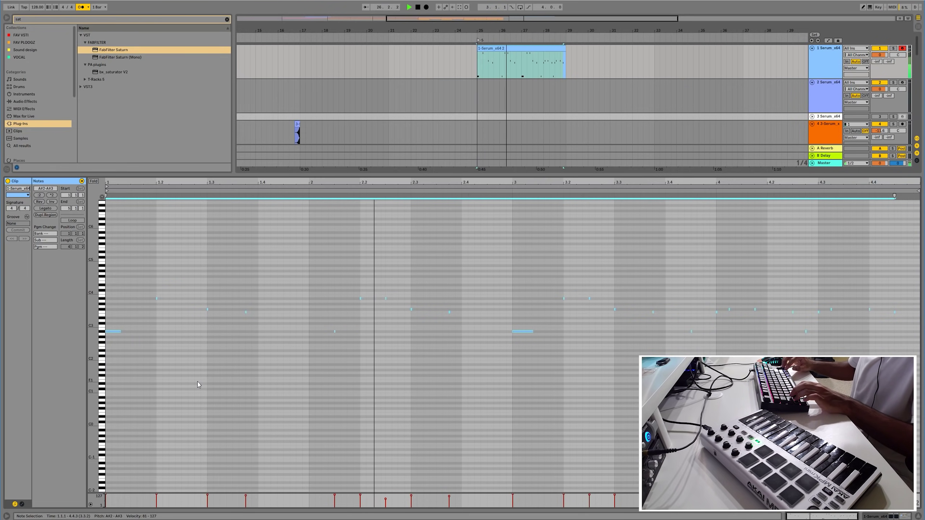
key("shift+Right")
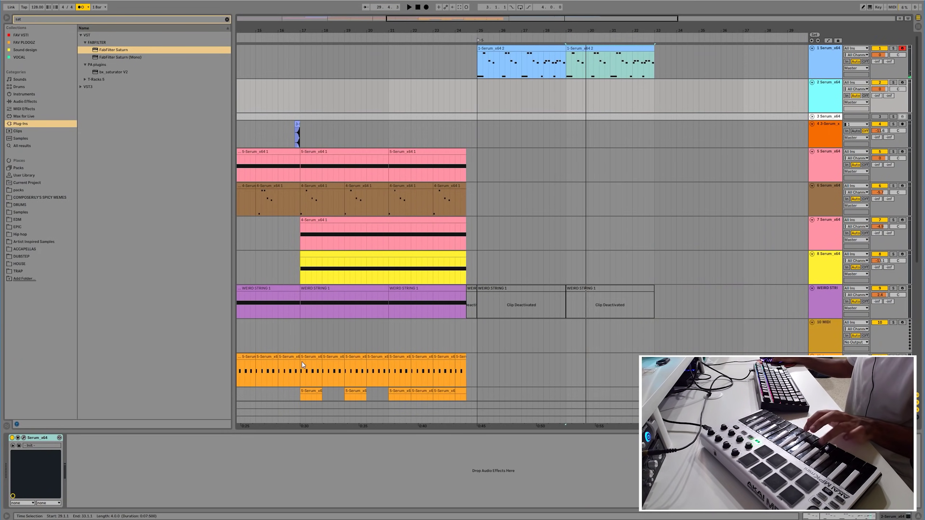
- Arm the second Serum track for recording and enable Serum's multiband Compressor effect on it
left_click(902, 83)
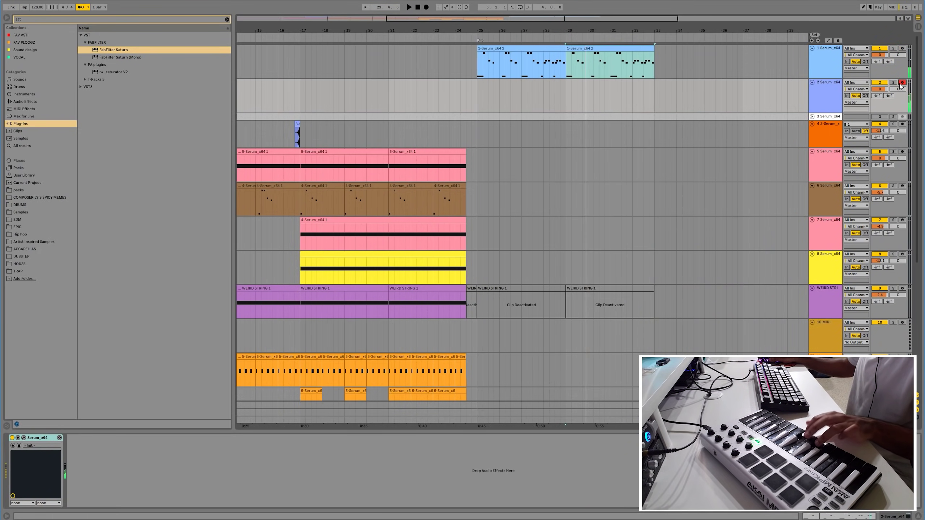
left_click(841, 96)
left_click(24, 438)
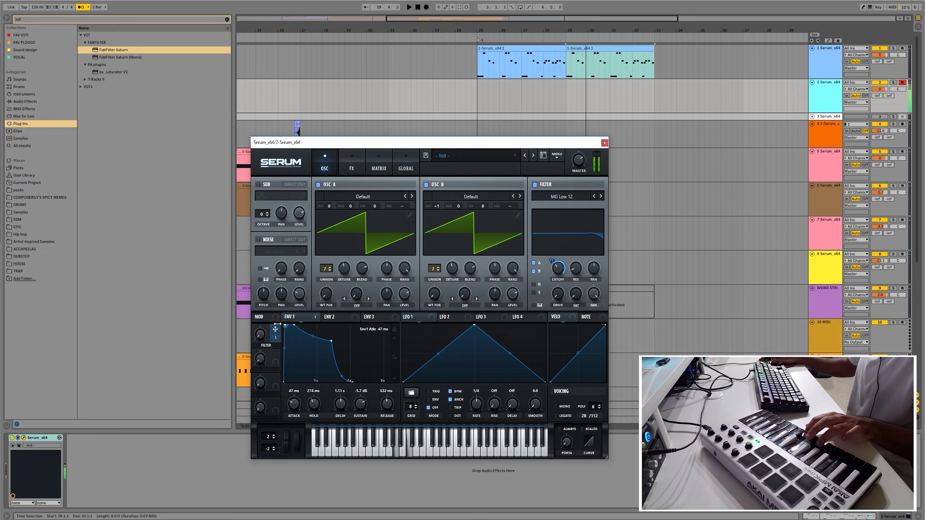
left_click(352, 166)
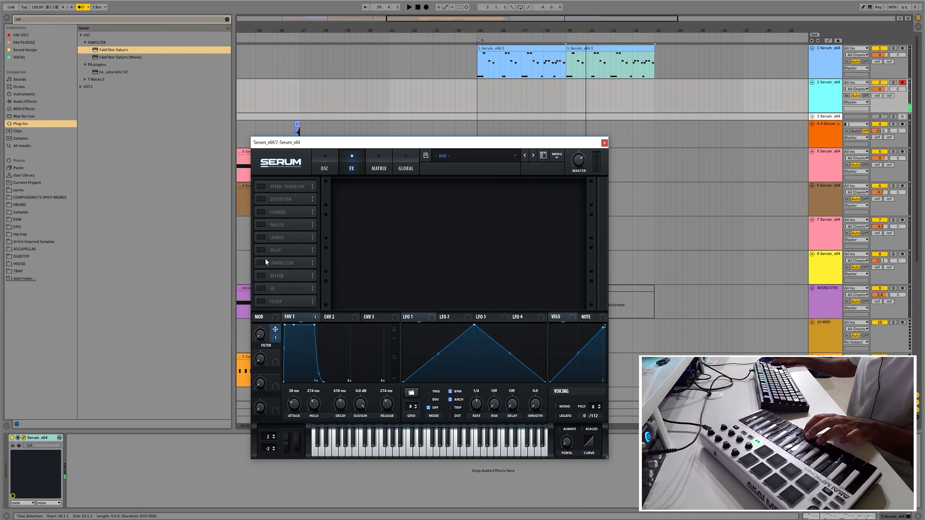
left_click(261, 263)
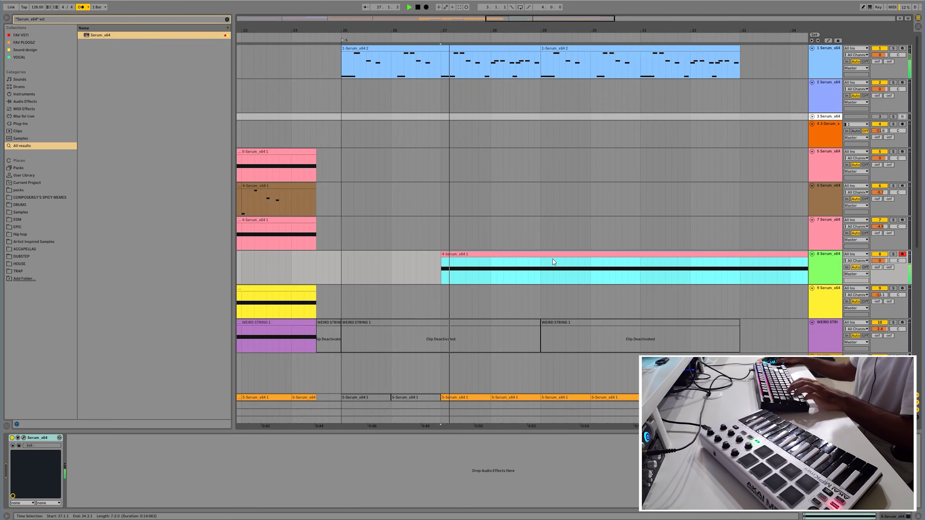
double_click(552, 262)
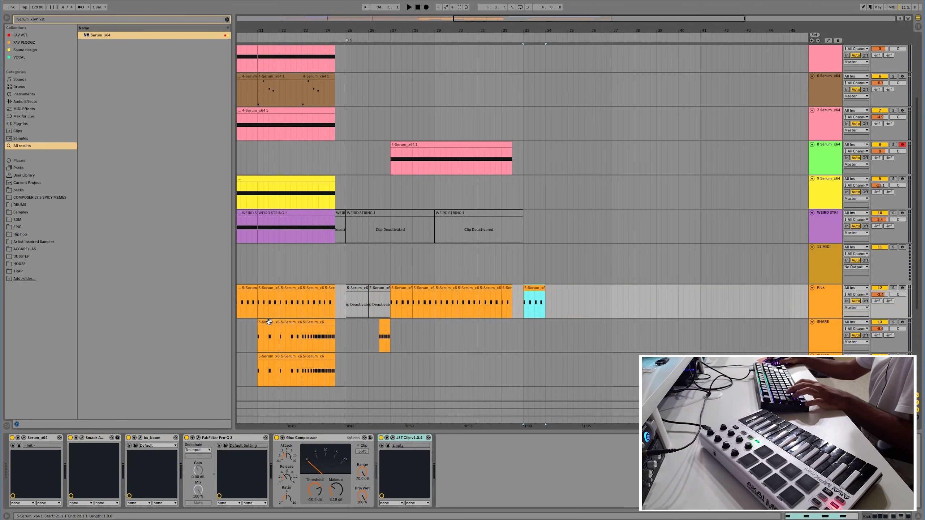
- Select the snare clip at bar 21, and adjust the low notes in the second Serum track's chord clip at bar 37
left_click(269, 322)
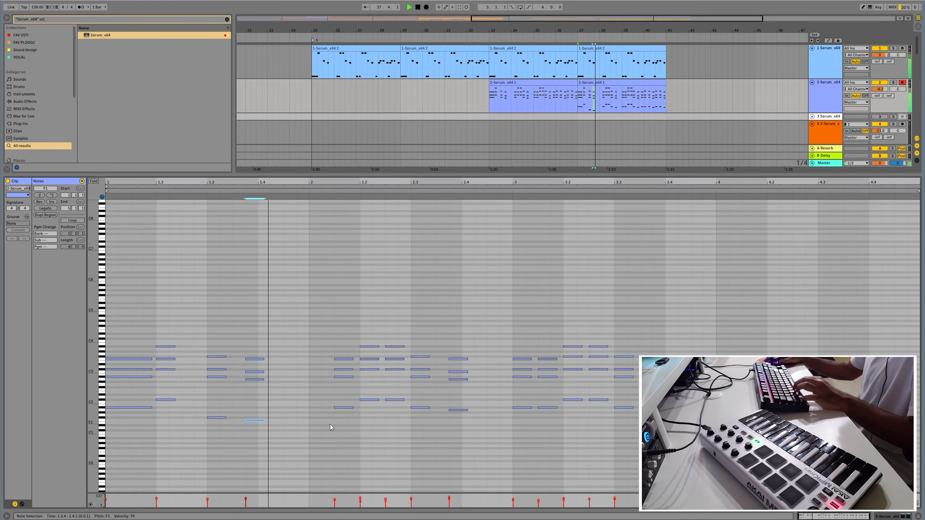
left_click(178, 409)
key("space")
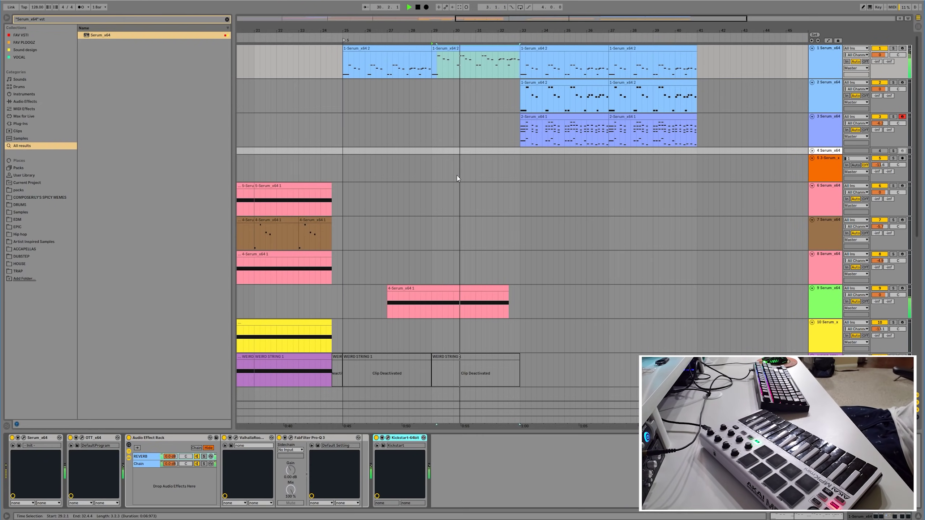
- Transpose the last notes before bar 33 down in the first Serum track's melody and play it back
key("space")
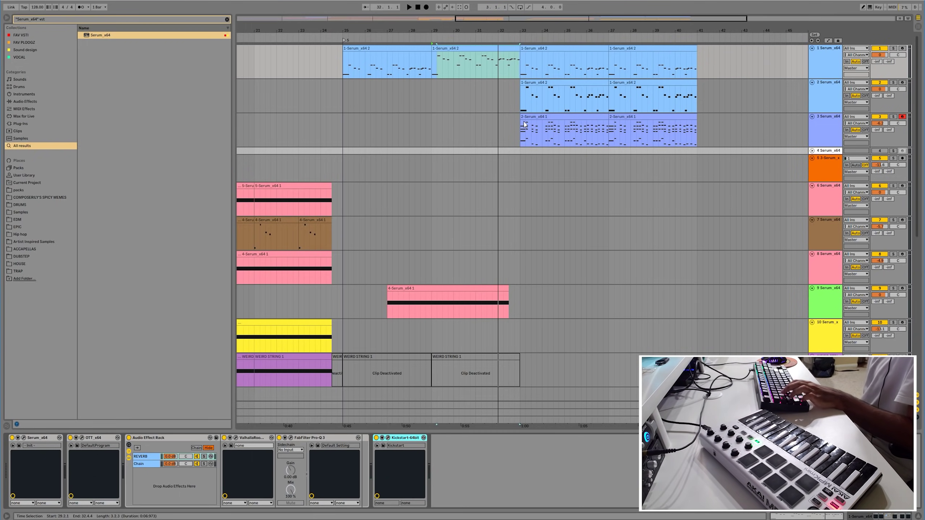
left_click_drag(499, 31, 477, 98)
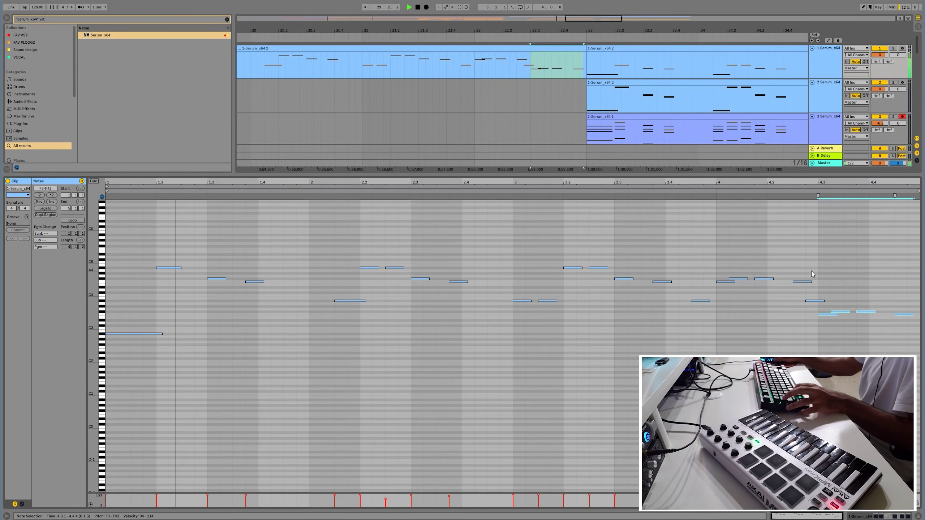
key("shift+Tab")
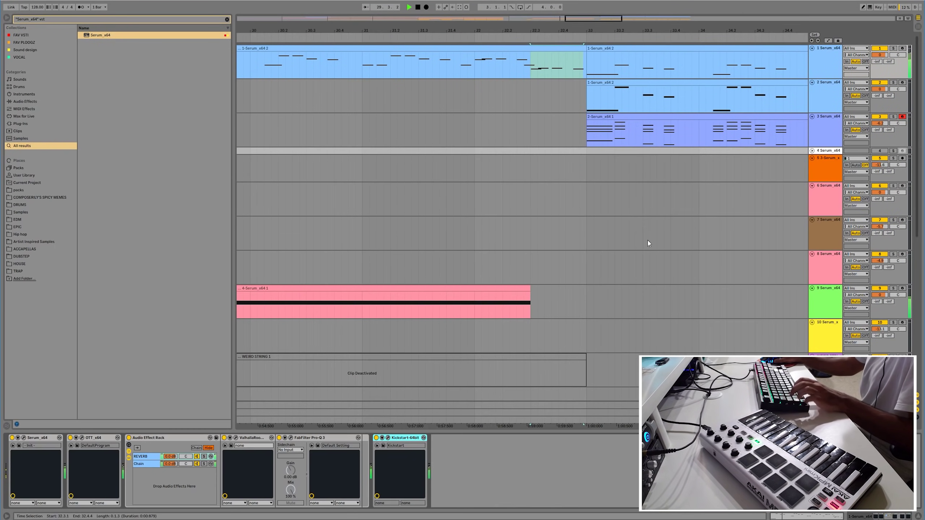
key("minus")
key("minus")
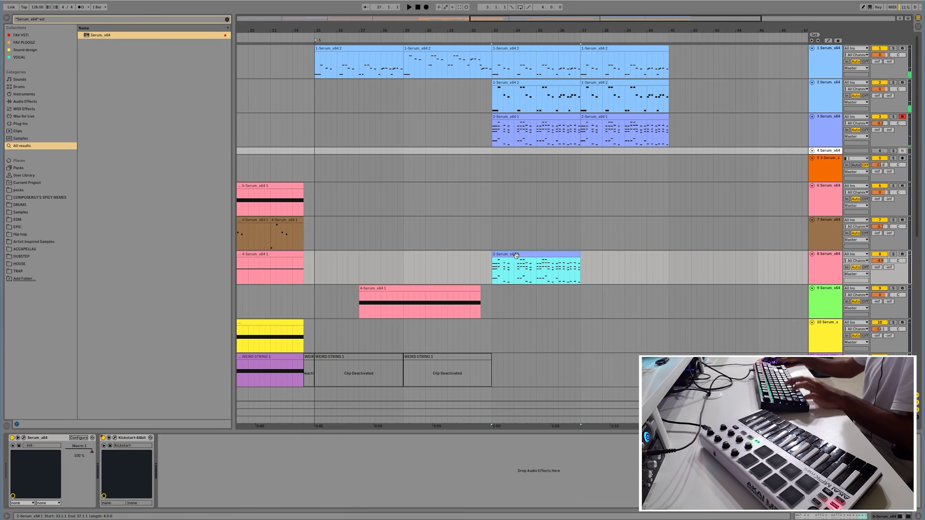
- Delete the upper chord notes from the bar 33 clip on the eighth Serum track, leaving only the bass line, and play it
double_click(503, 271)
left_click_drag(326, 296, 405, 386)
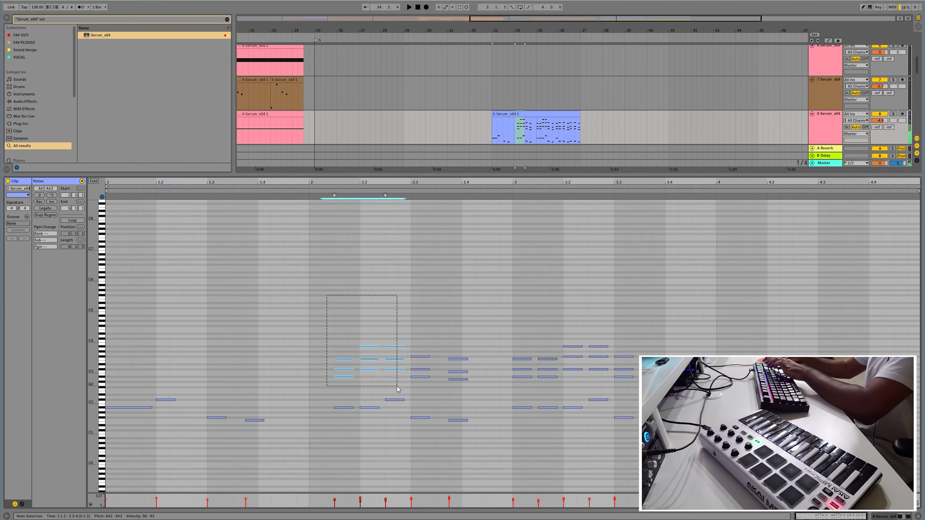
key("Delete")
left_click_drag(426, 327, 437, 354)
left_click(528, 330)
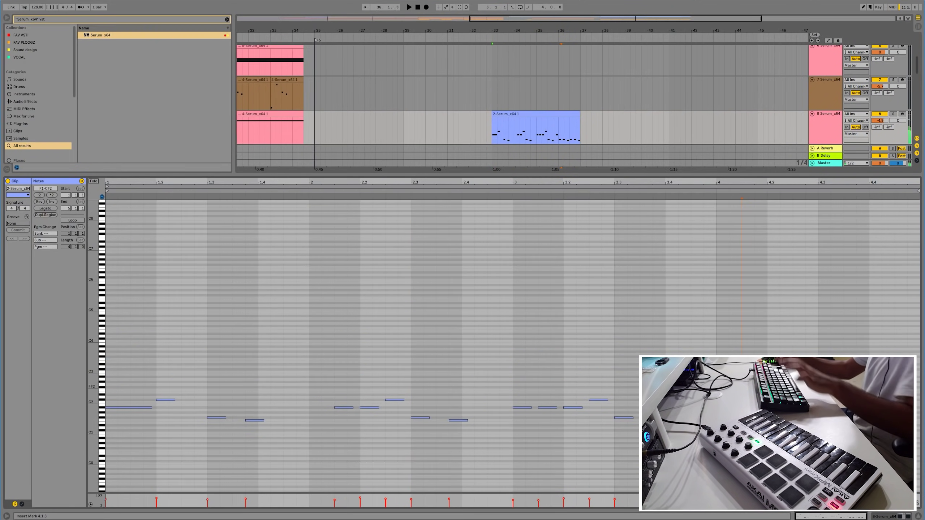
key("space")
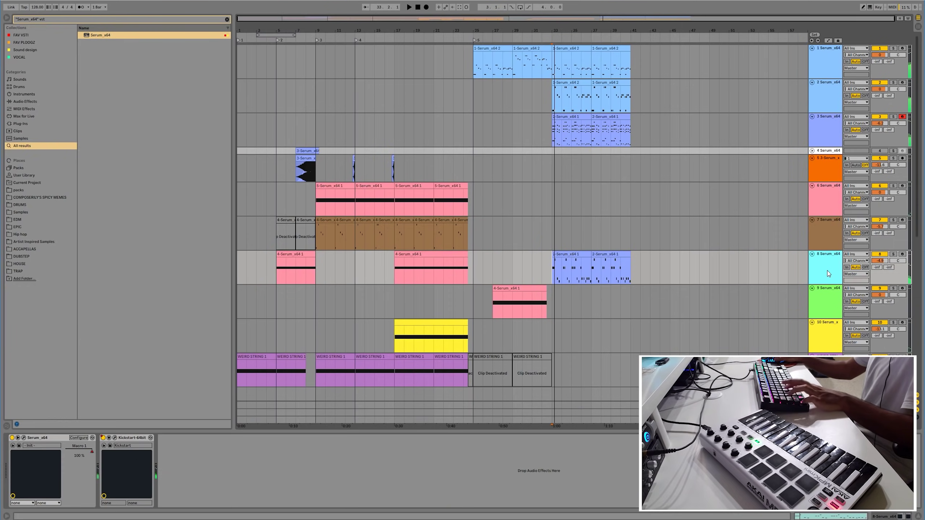
- Duplicate the eighth Serum track and delete the copy's clips between bars 1 and 28
key("ctrl+d")
left_click_drag(499, 302, 239, 303)
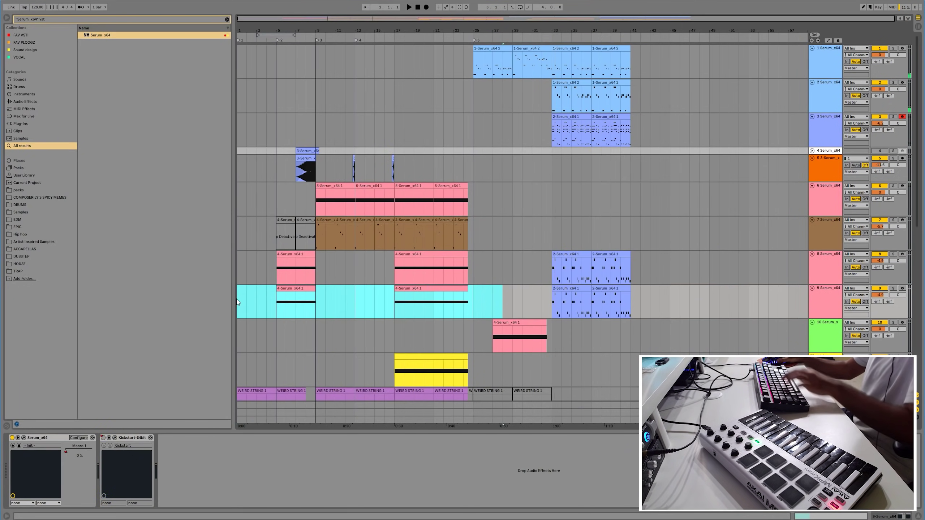
key("Delete")
- Delete the Macro 1 automation on the ninth track's Serum and lower its Envelope 1 attack
right_click(92, 453)
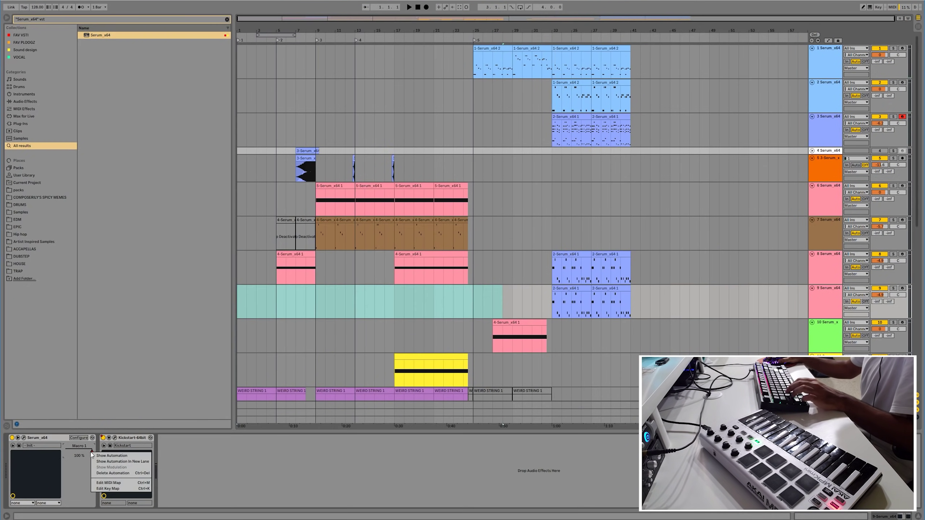
left_click(121, 472)
left_click(78, 439)
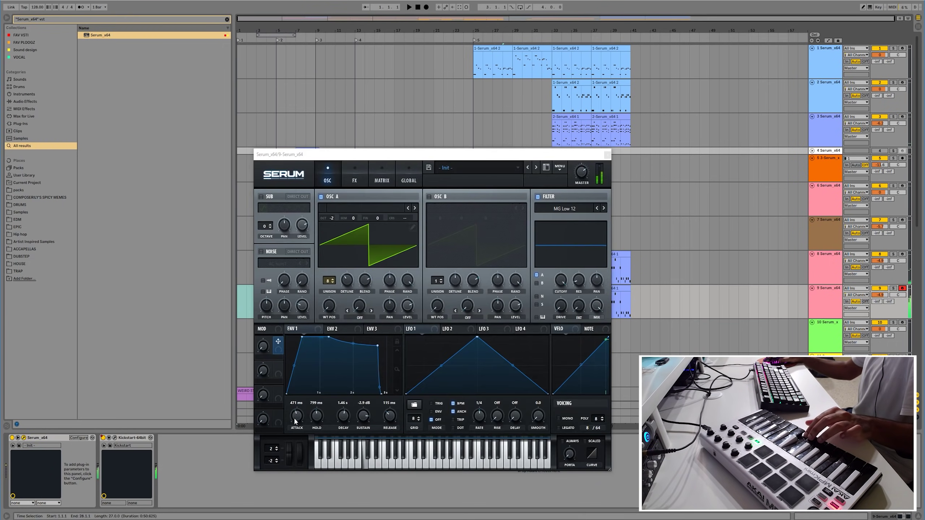
left_click_drag(295, 422, 299, 442)
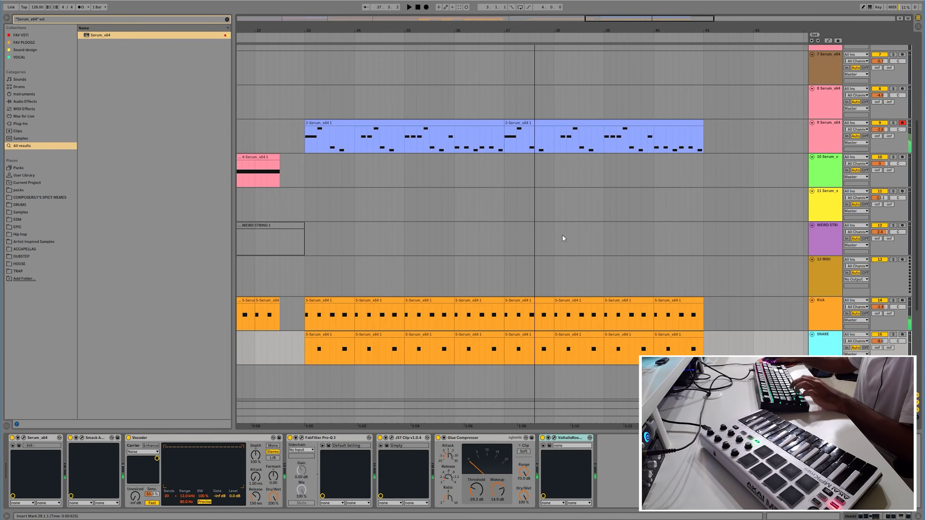
- Play the section after bar 33 with the melody, chord, bass and drum layers together
left_click(832, 302)
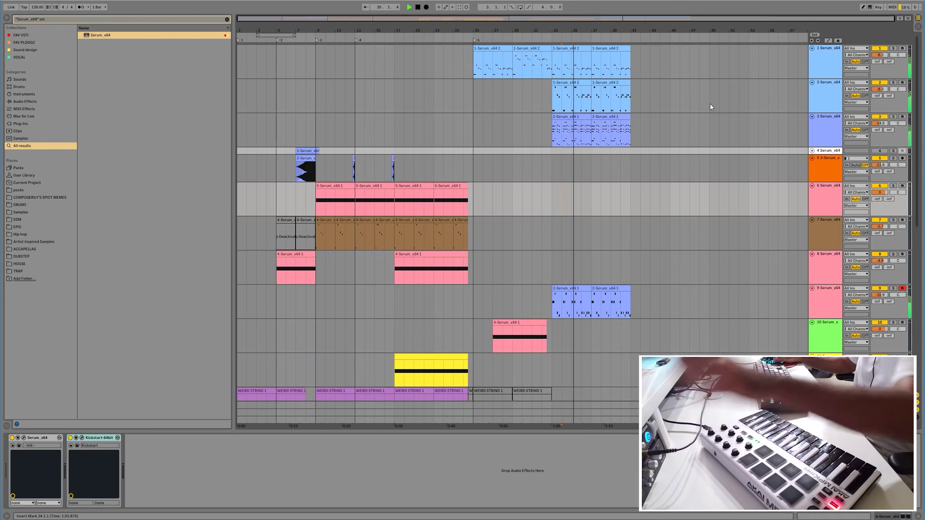
left_click(709, 106)
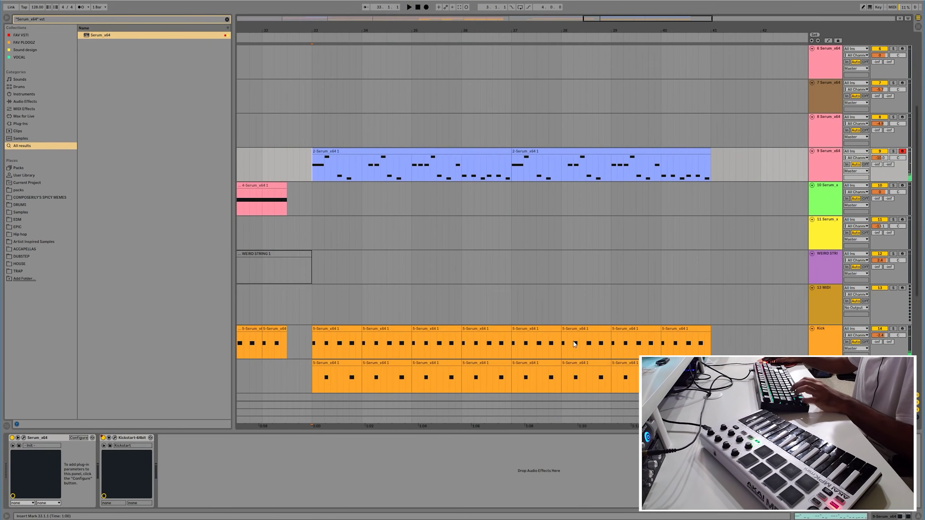
- Lower the soloed SNARE track's volume and flatten its bar 33 sound to audio clips on tracks 16 and 17
scroll(435, 210, "down", 5)
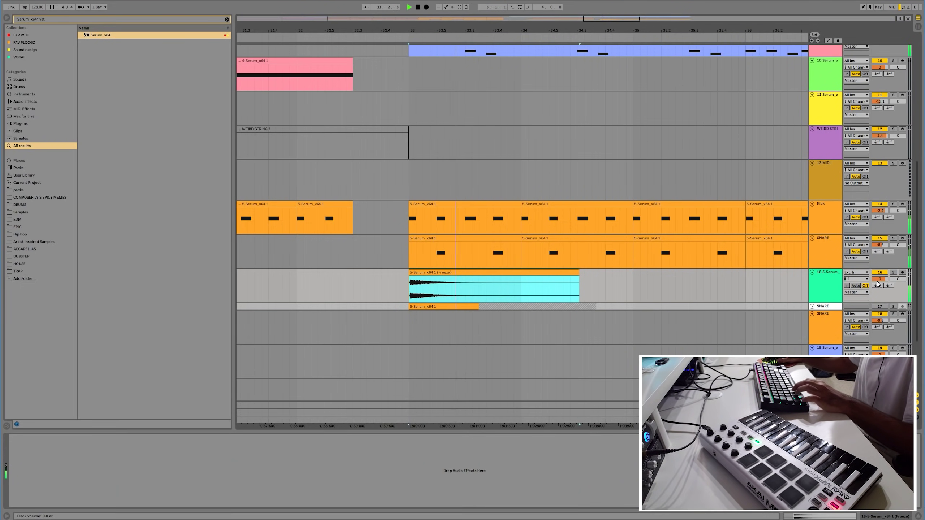
left_click_drag(878, 283, 877, 292)
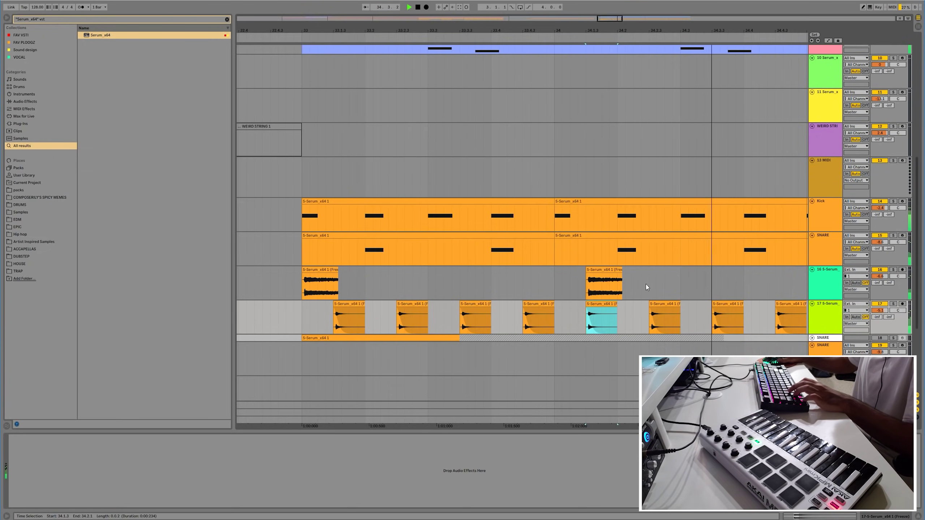
- Spread copies of the short audio hits on tracks 16 and 17 from bar 33 to bar 41, checking them with playback
scroll(649, 284, "down", 3)
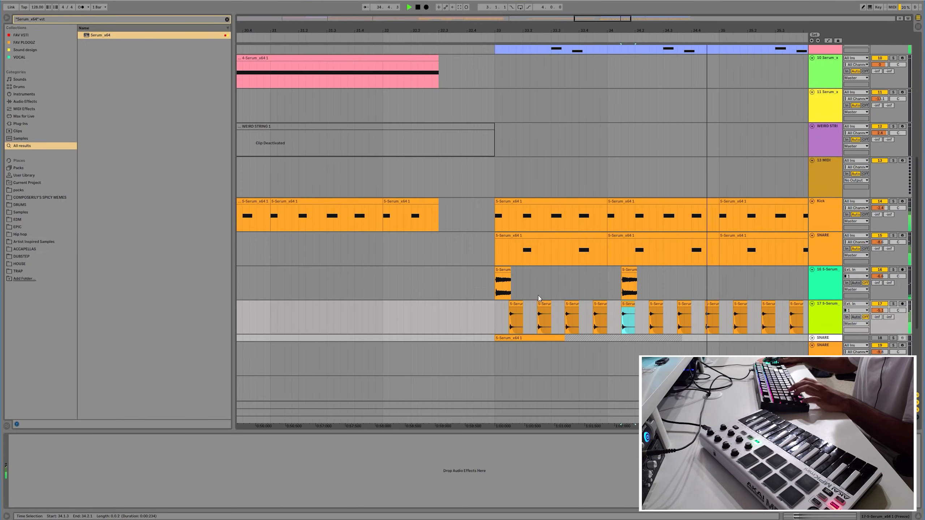
left_click(538, 296)
key("space")
key("space")
left_click_drag(592, 289, 493, 293)
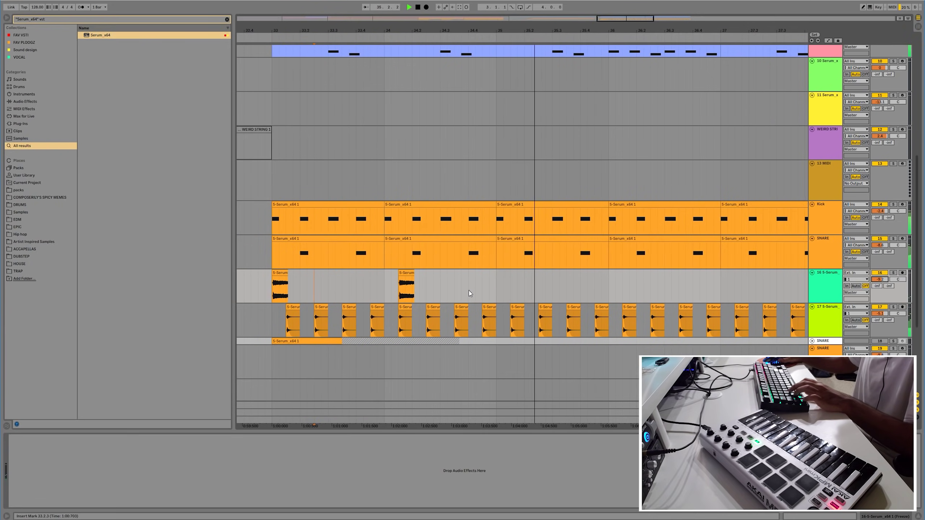
left_click_drag(496, 288, 398, 288)
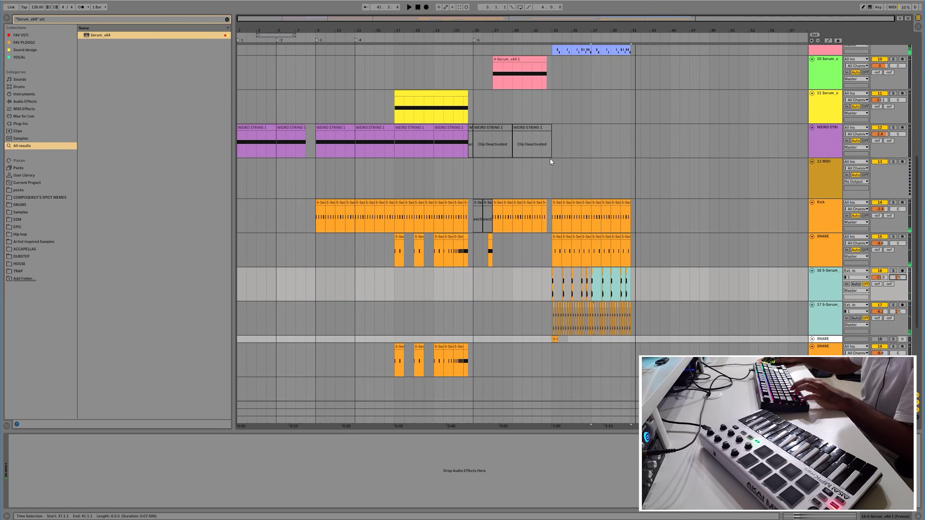
left_click(550, 159)
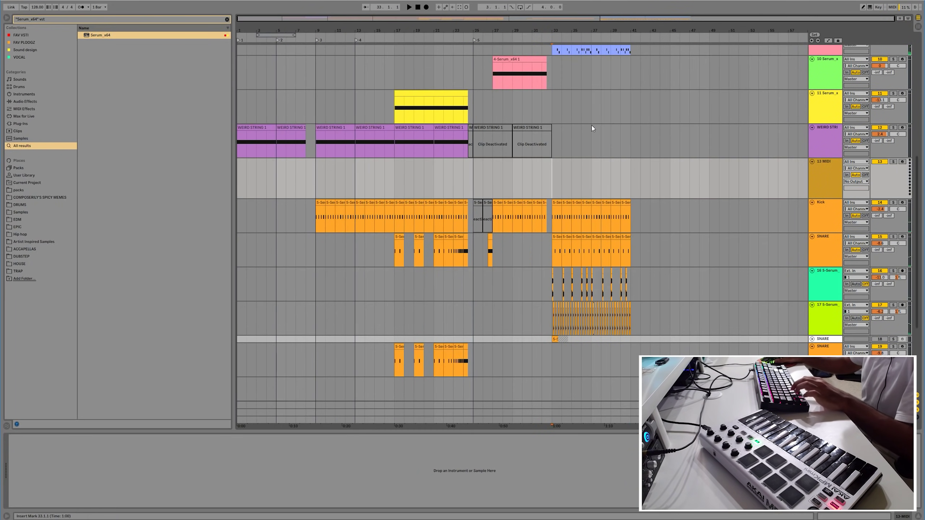
- Freeze the Kick track and copy its bar 33 clip as audio onto a new track directly below it
scroll(592, 125, "up", 8)
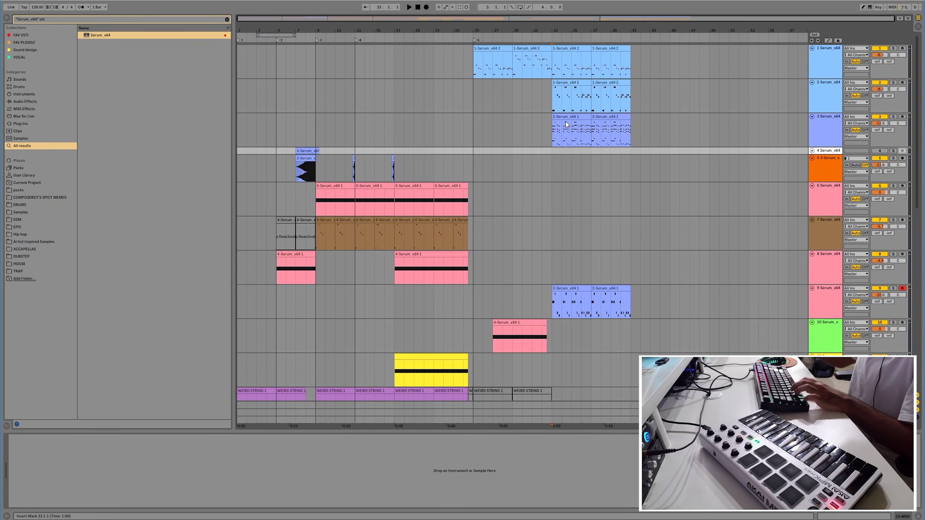
scroll(695, 202, "down", 8)
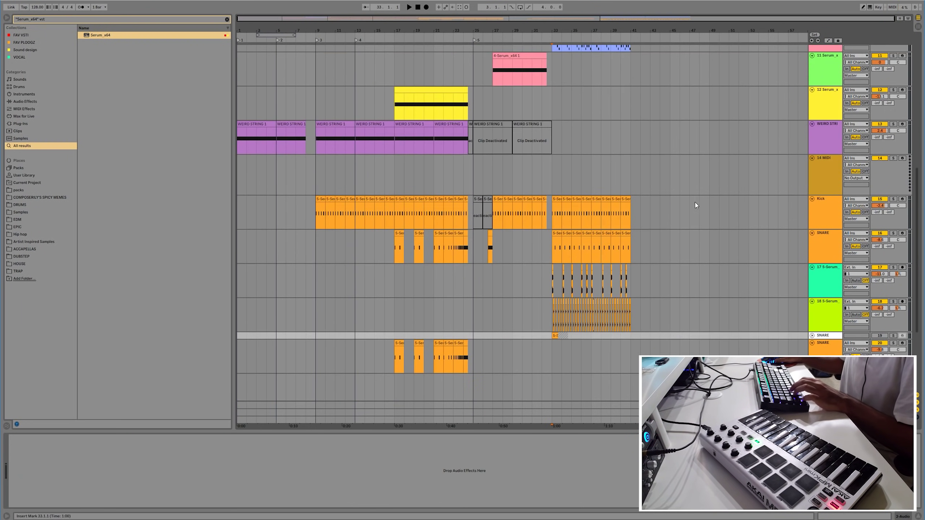
left_click(832, 212)
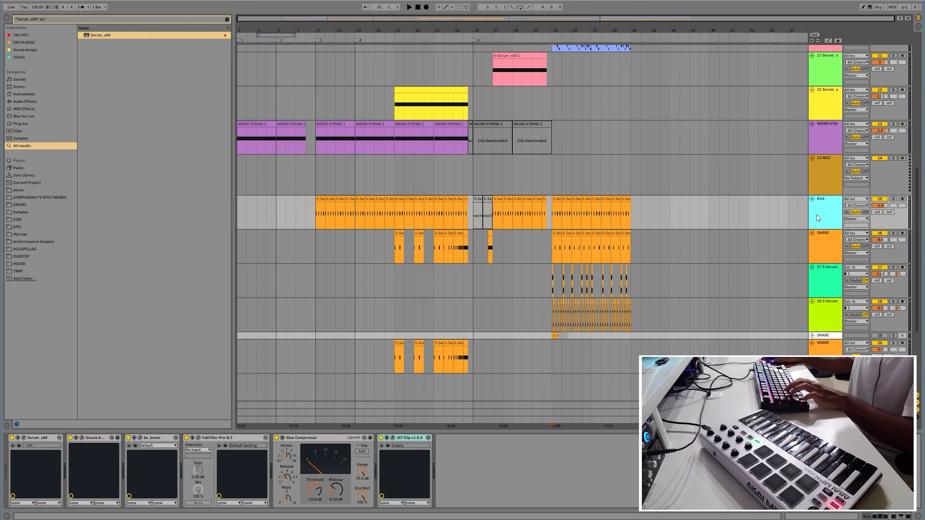
right_click(817, 215)
left_click(841, 263)
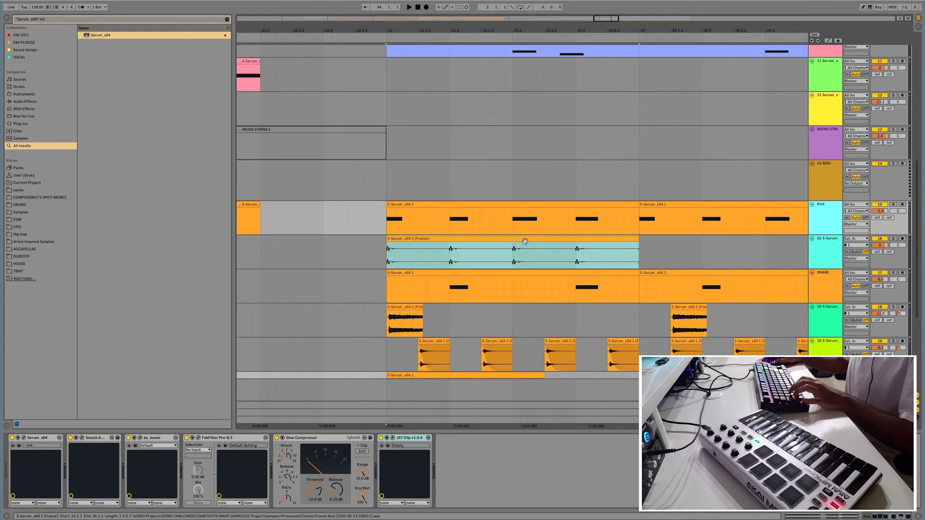
scroll(525, 241, "down", 3)
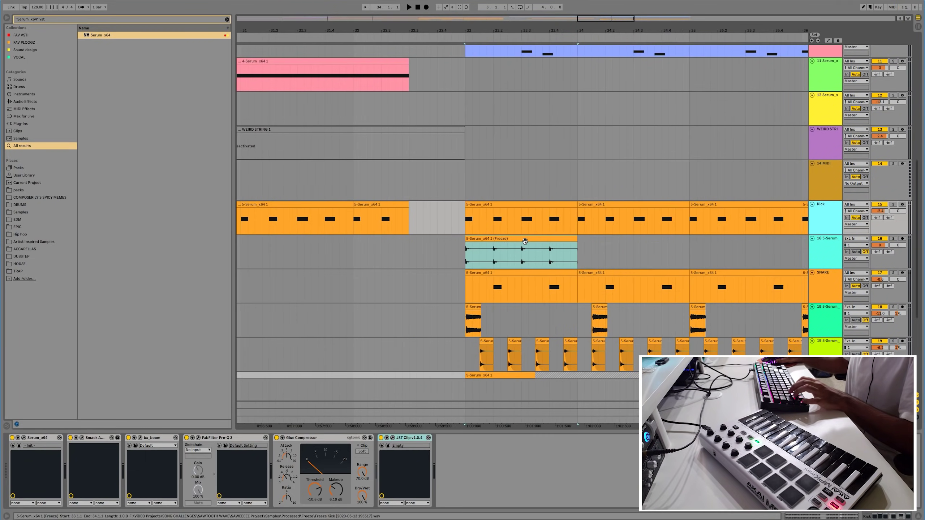
- Rename the new kick audio track SIDECHAIN and move it directly below the second Serum track
left_click(835, 306)
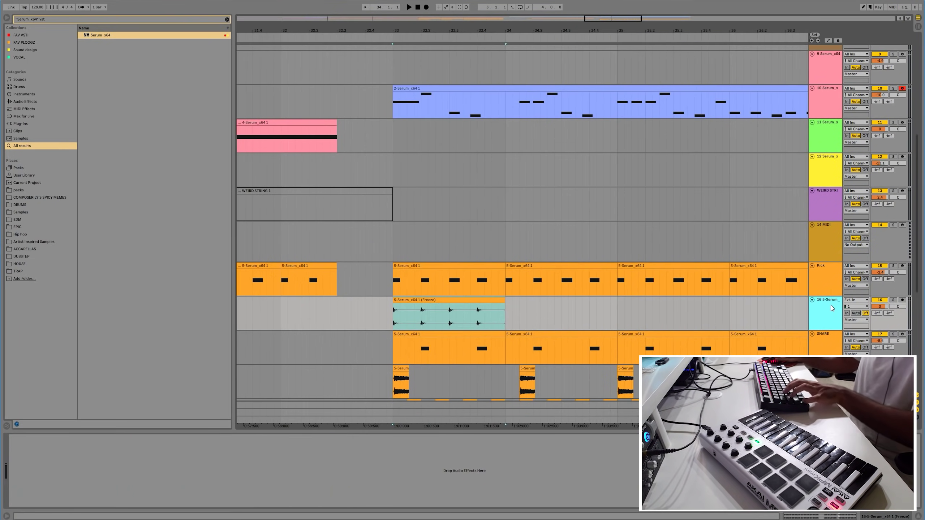
key("ctrl+r")
type("SIDECHAIN")
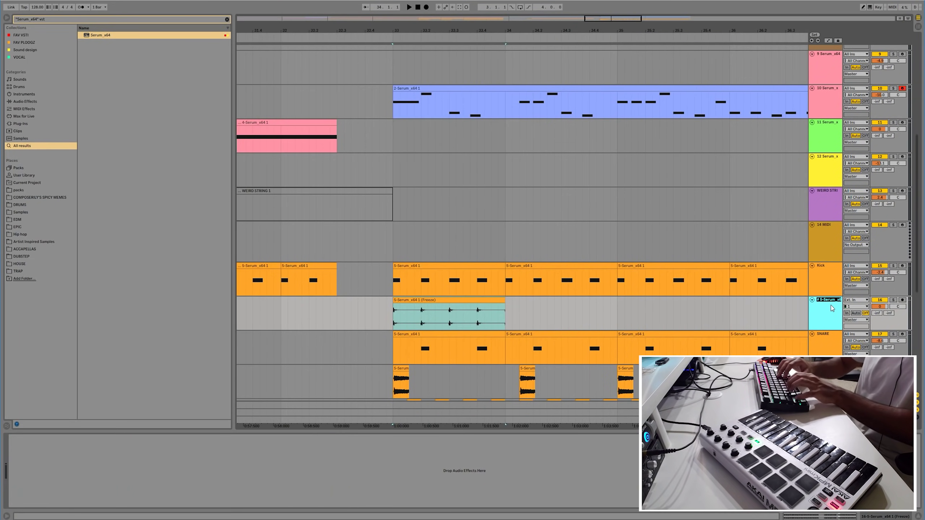
key("Return")
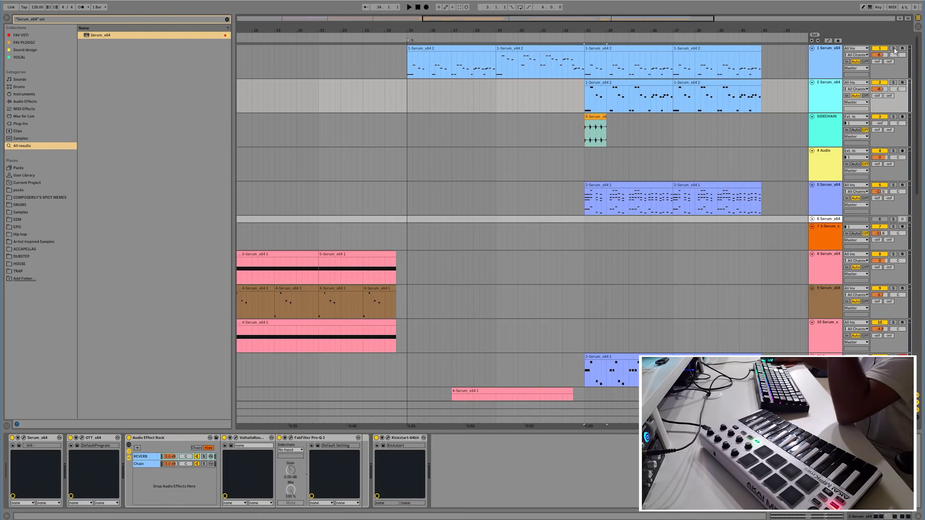
- Solo the first track's REVERB chain and add a Compressor before Kickstart, sidechained to the SIDECHAIN track
left_click(204, 457)
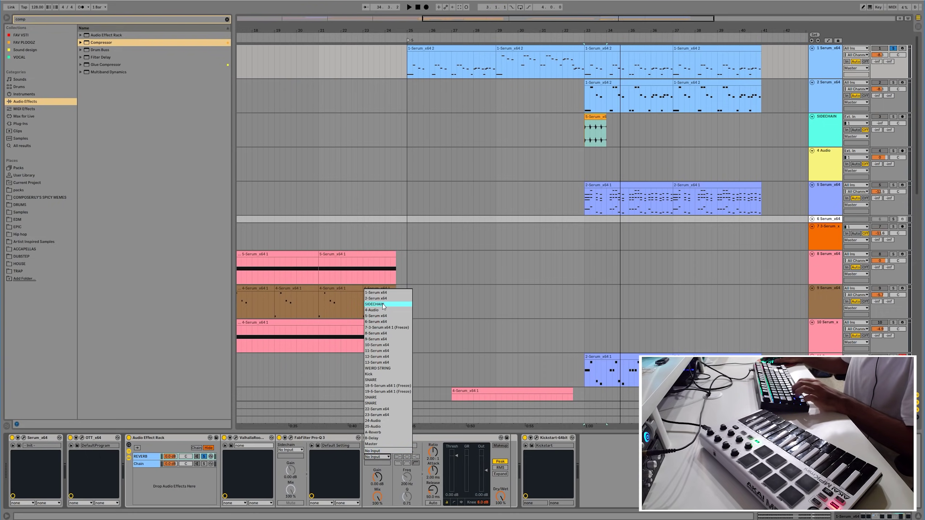
left_click(383, 305)
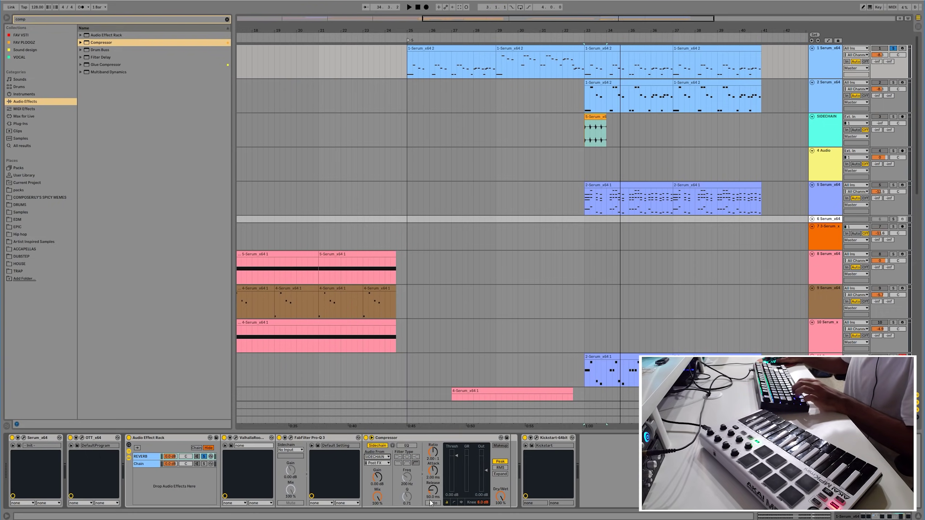
left_click(461, 503)
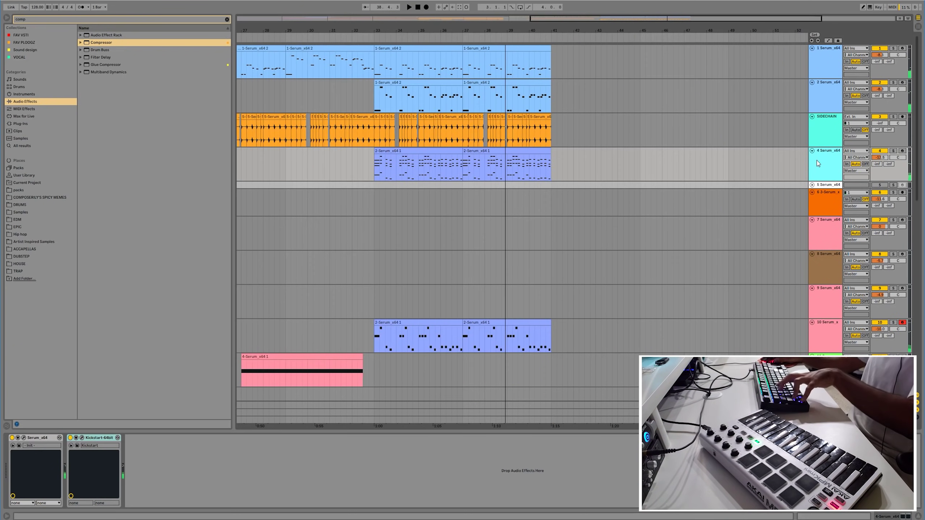
- Arrange the SIDECHAIN audio hits to follow the melody's rhythm up to bar 41 and play the layers from bar 33
left_click(437, 201)
scroll(377, 193, "up", 3)
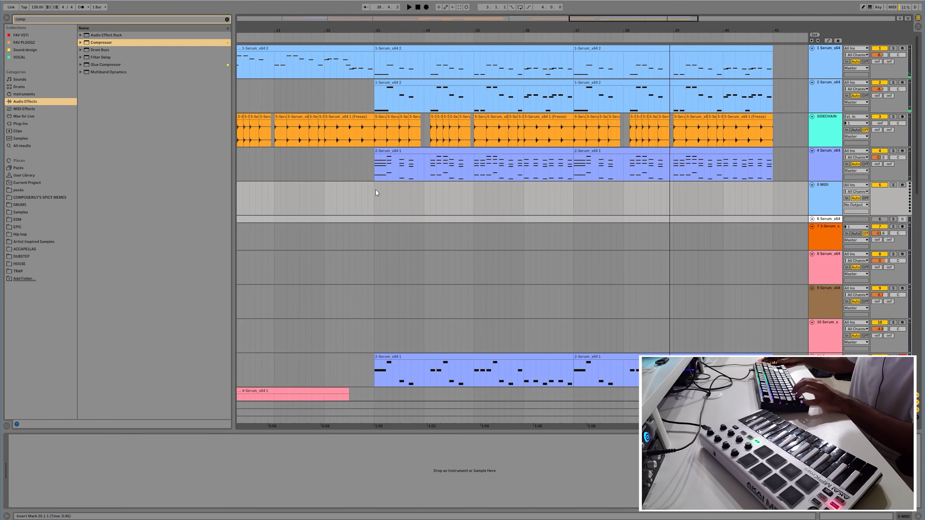
left_click(366, 203)
key("space")
scroll(402, 202, "up", 4)
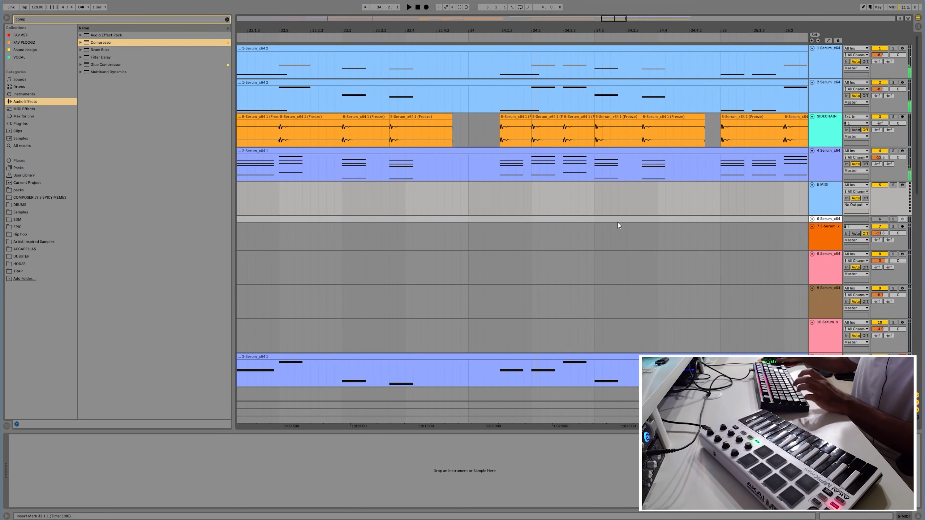
- Select the empty MIDI track between the WEIRD STRING and Kick tracks
right_click(421, 201)
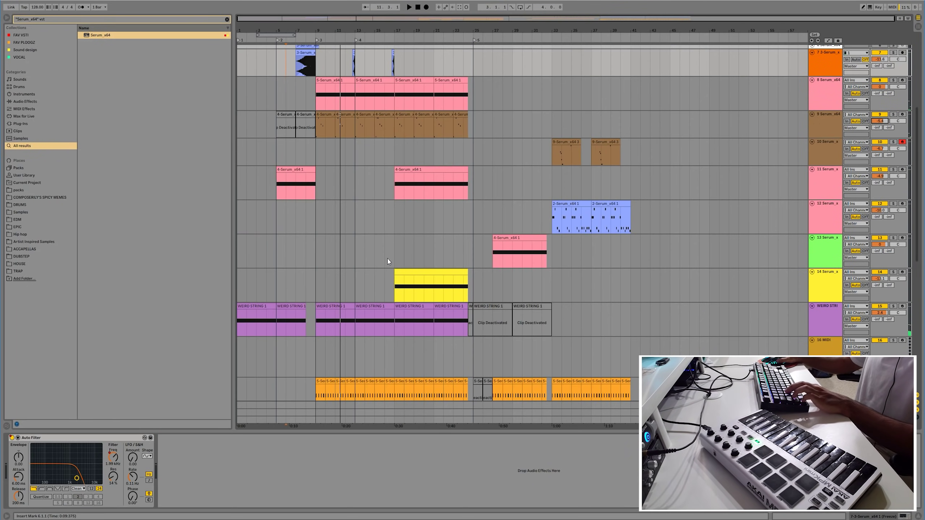
scroll(820, 224, "down", 4)
left_click(820, 224)
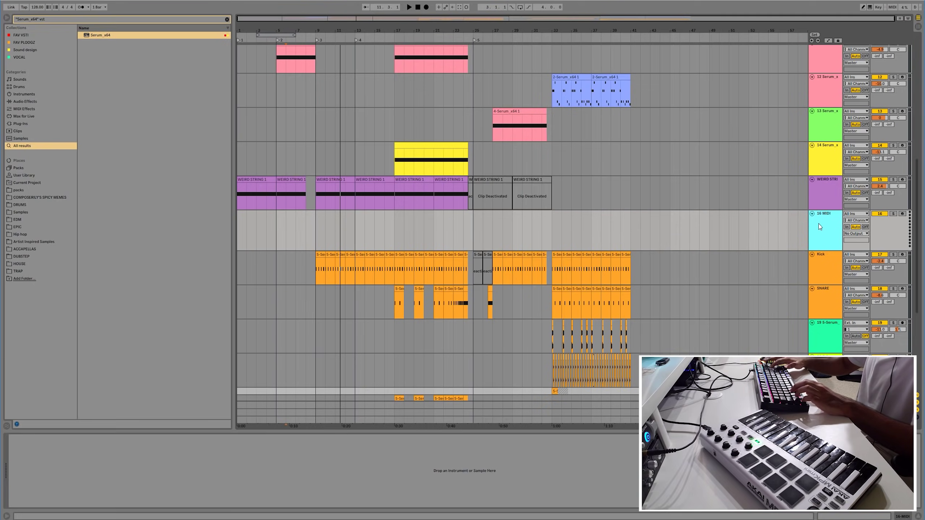